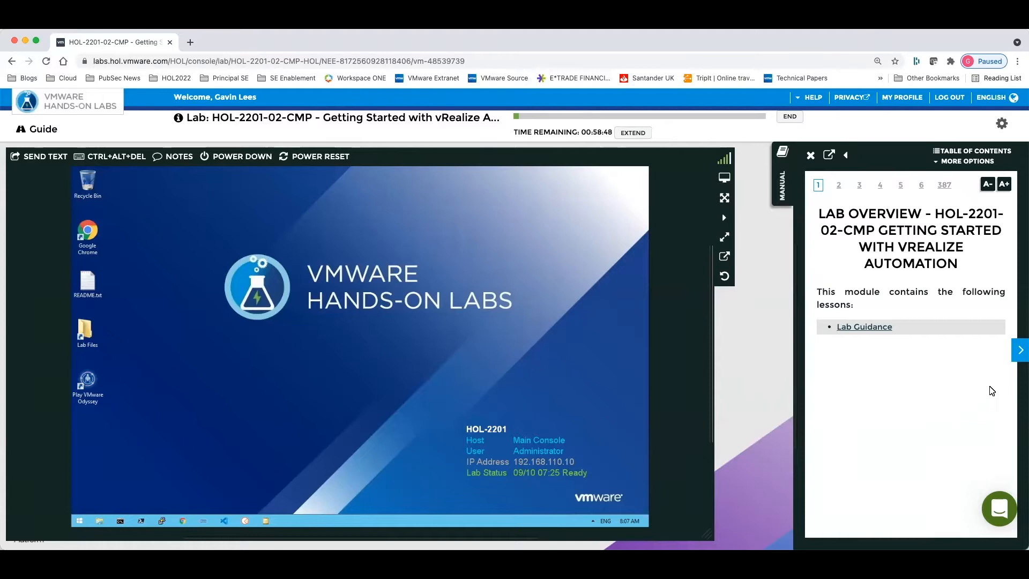
Look through the lab manual's opening pages up to the first-time user page and return to the lab overview.
left_click(1016, 354)
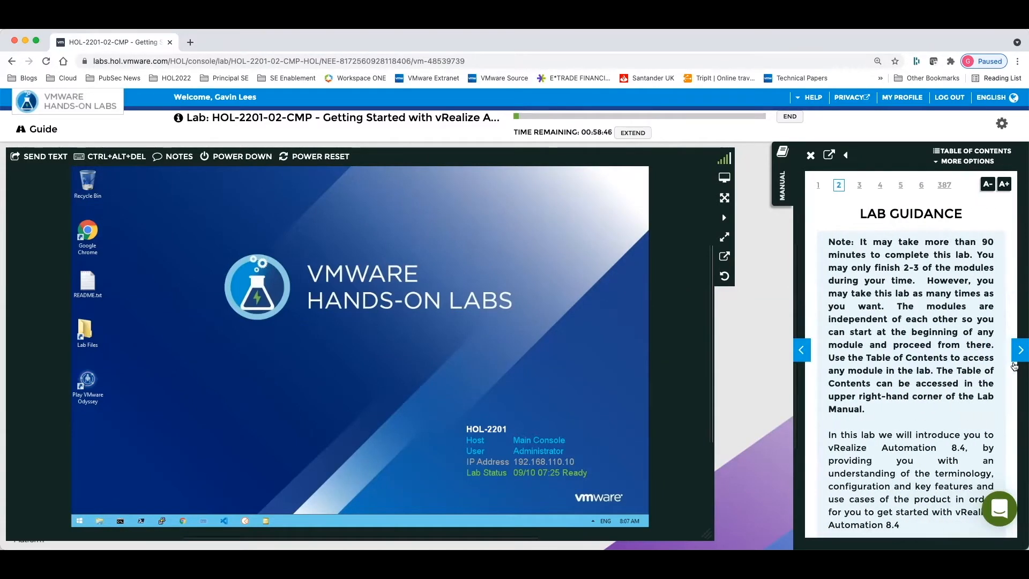
left_click(1019, 354)
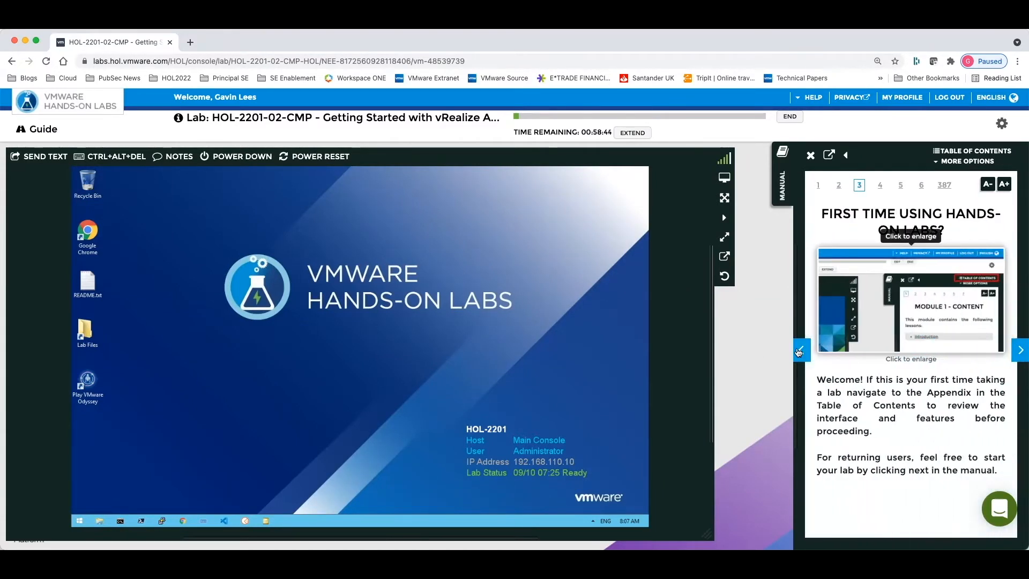
left_click(800, 351)
left_click(800, 352)
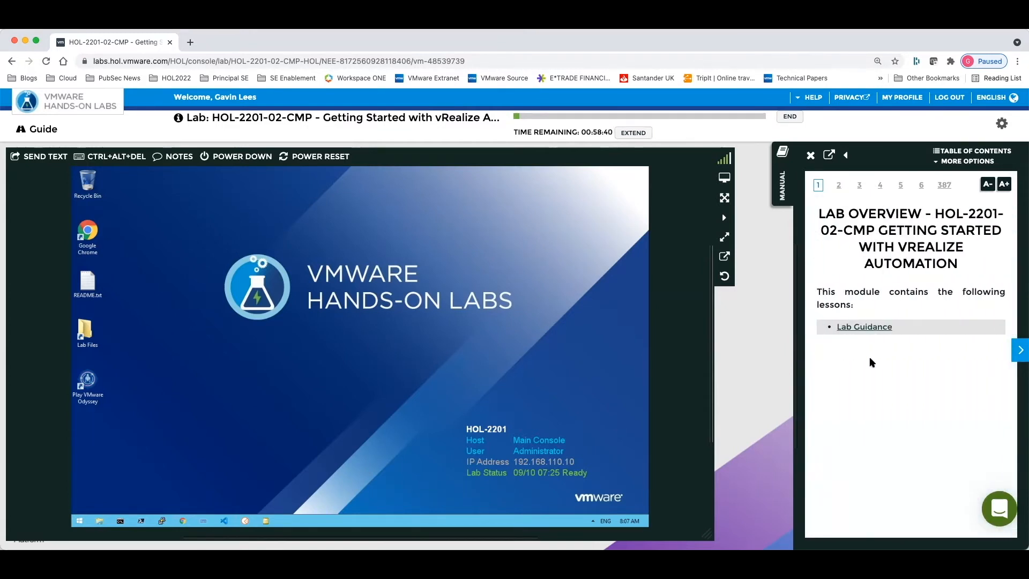
Open the Module 1 - vRealize Automation Self Service Portal page from the manual's table of contents.
left_click(982, 151)
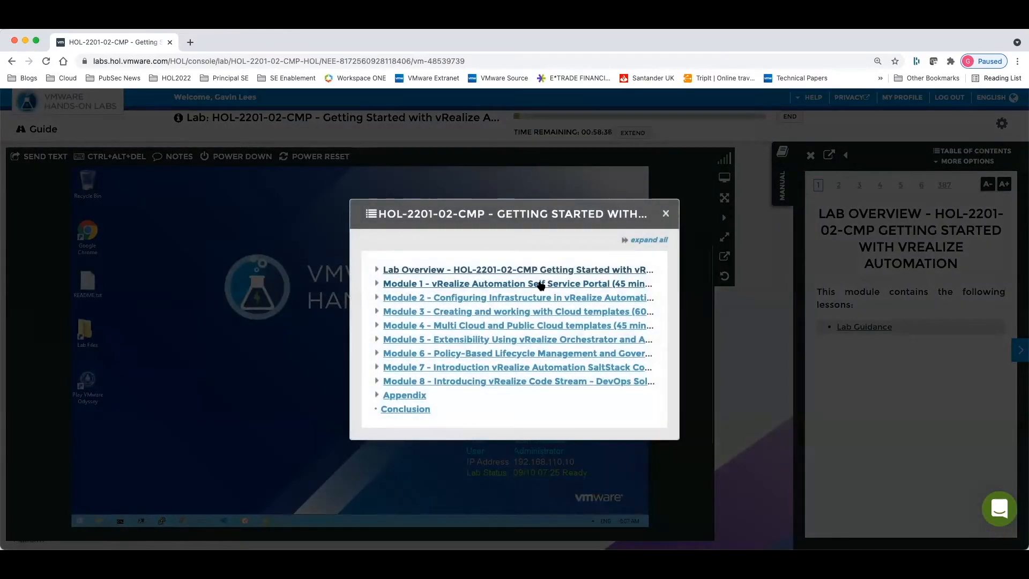
left_click(541, 284)
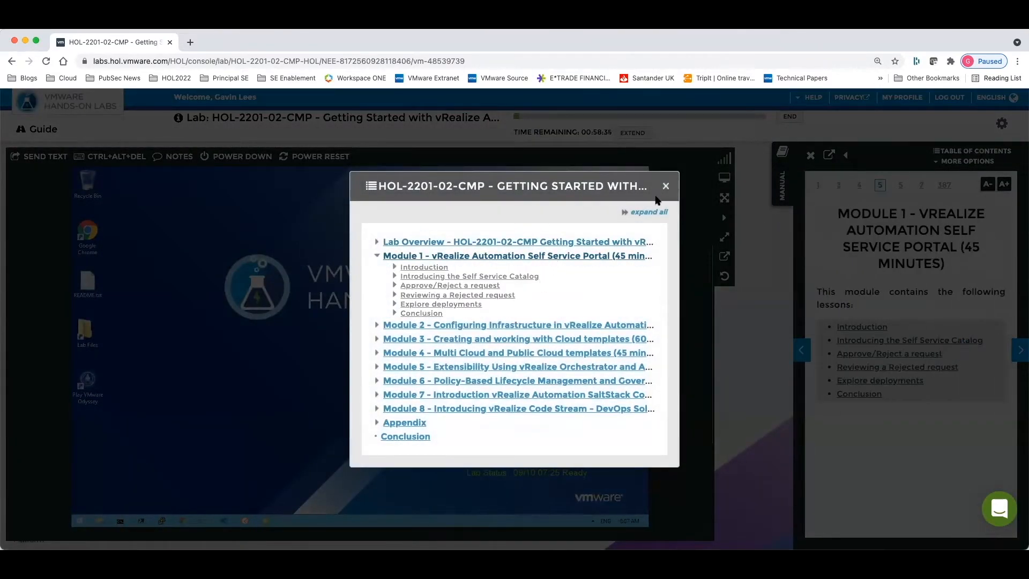
left_click(665, 186)
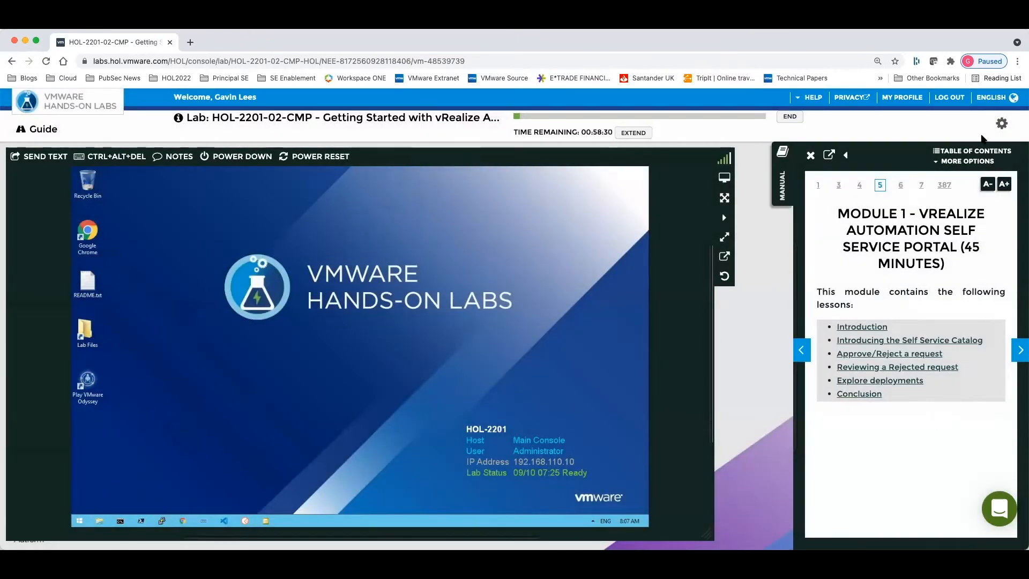
Open the appendix's Hands-on Labs Interface section and read through its pages on keyboard data entry and paste intercept.
left_click(975, 152)
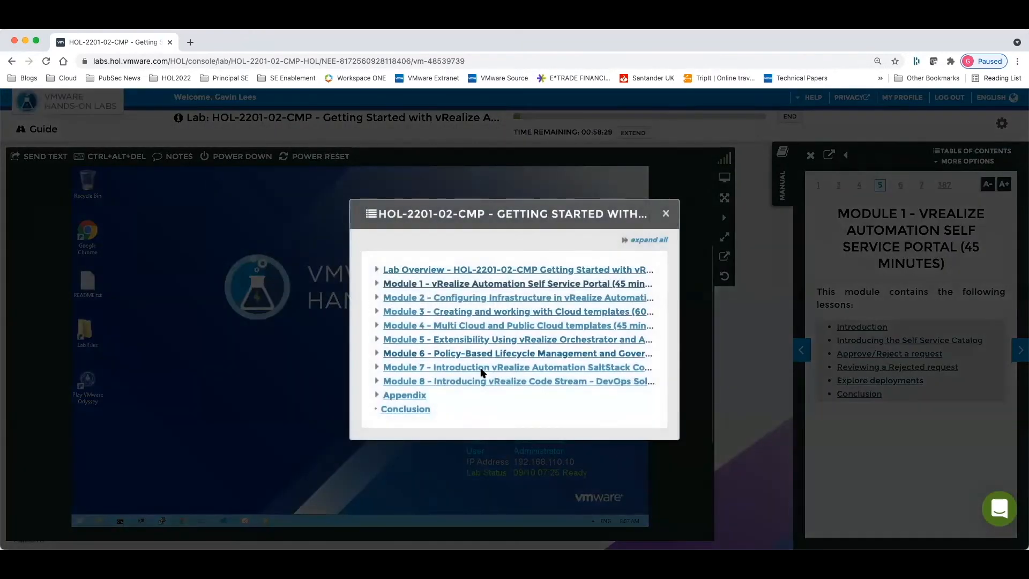
left_click(407, 395)
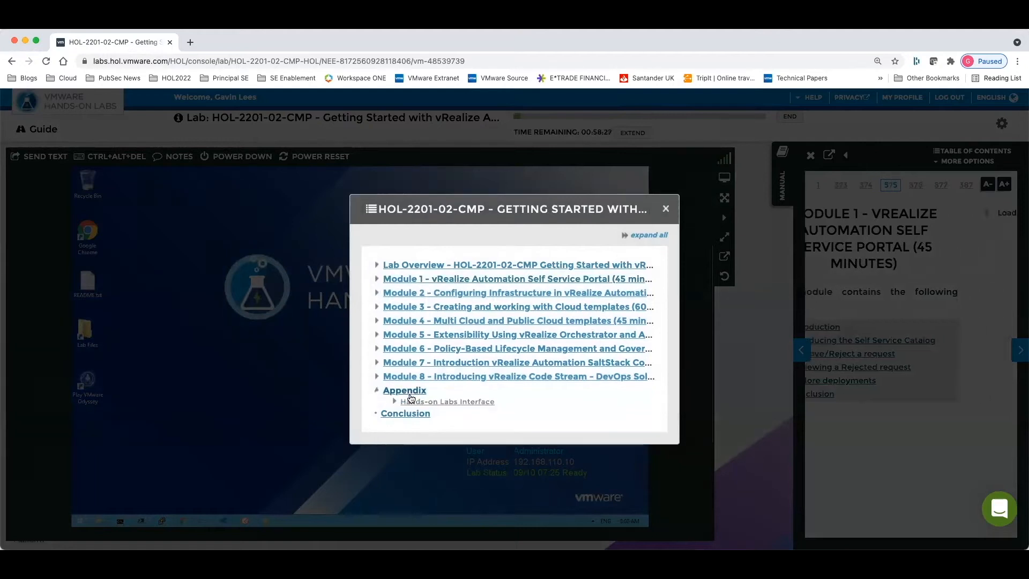
left_click(460, 404)
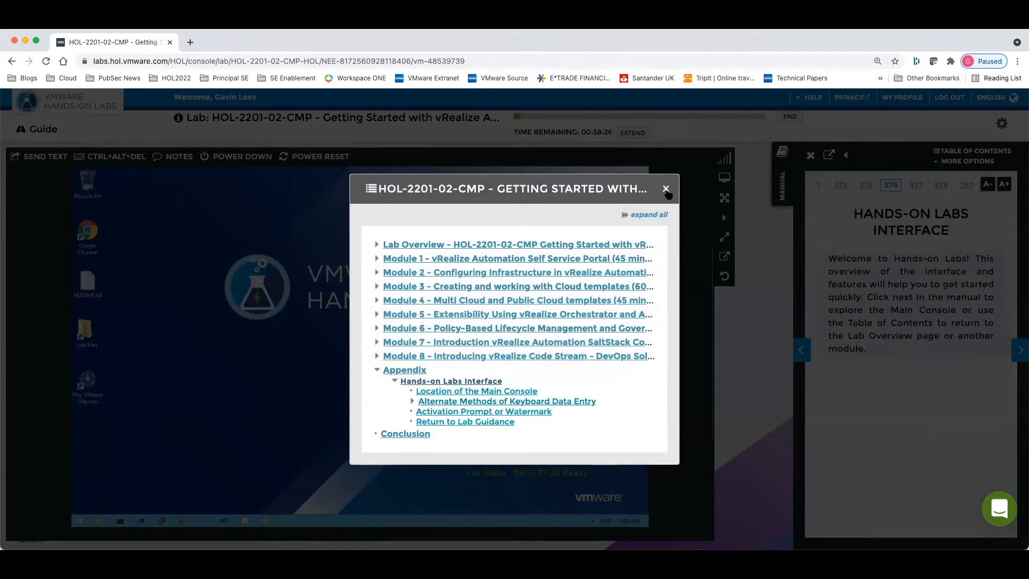
left_click(666, 191)
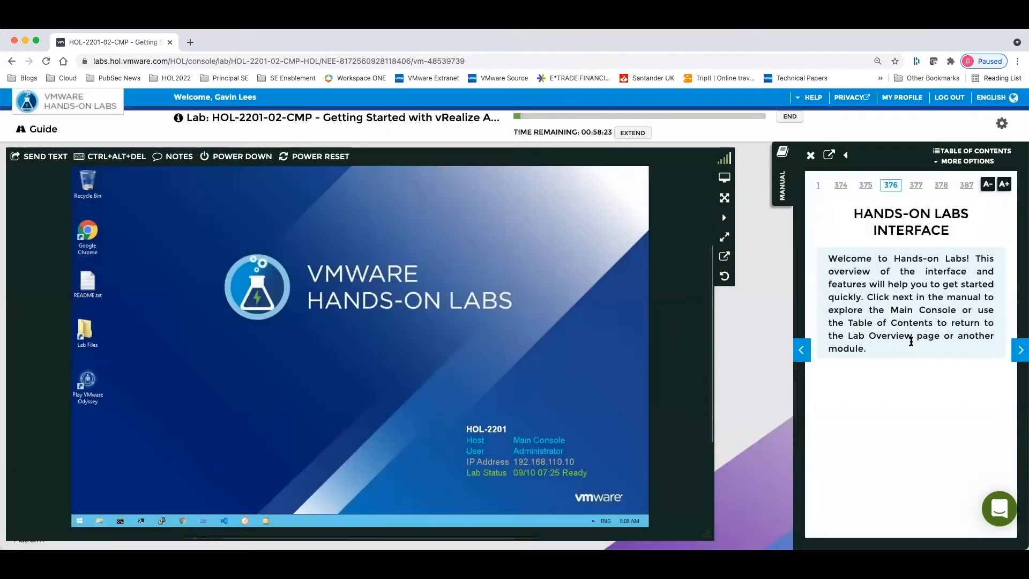
left_click(1020, 350)
left_click(1020, 350)
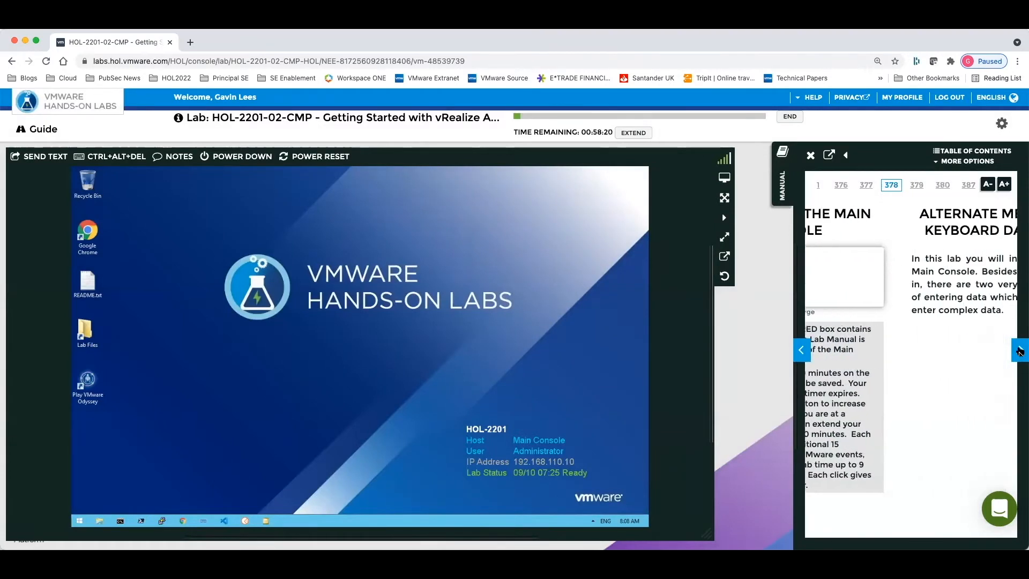
left_click(1019, 350)
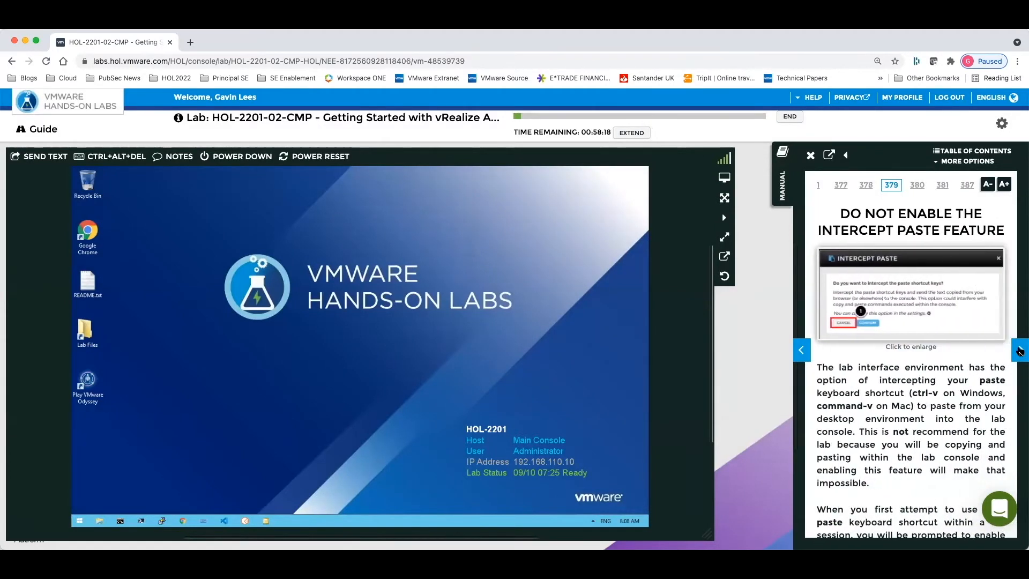
left_click(1020, 350)
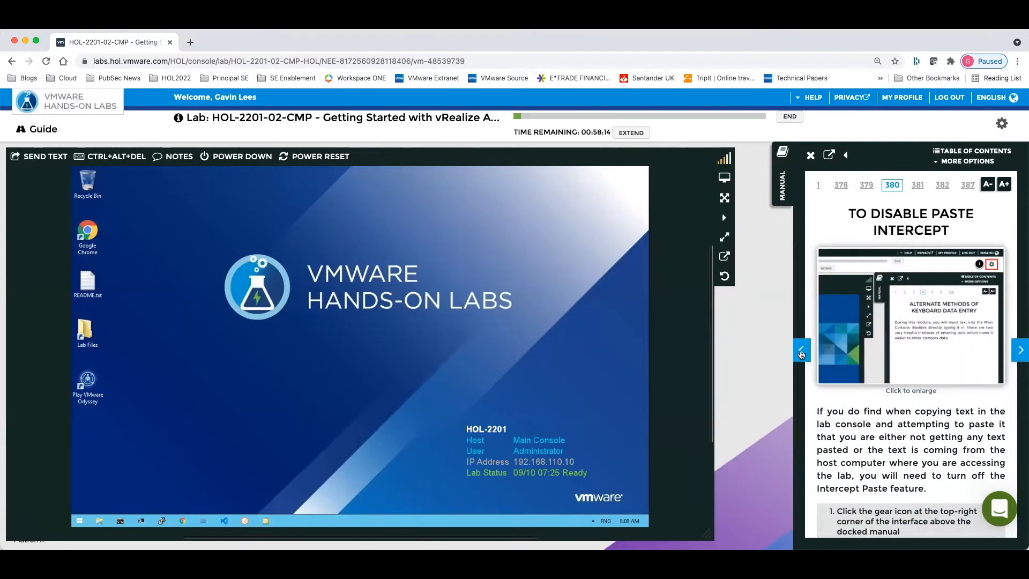
left_click(802, 352)
left_click(801, 351)
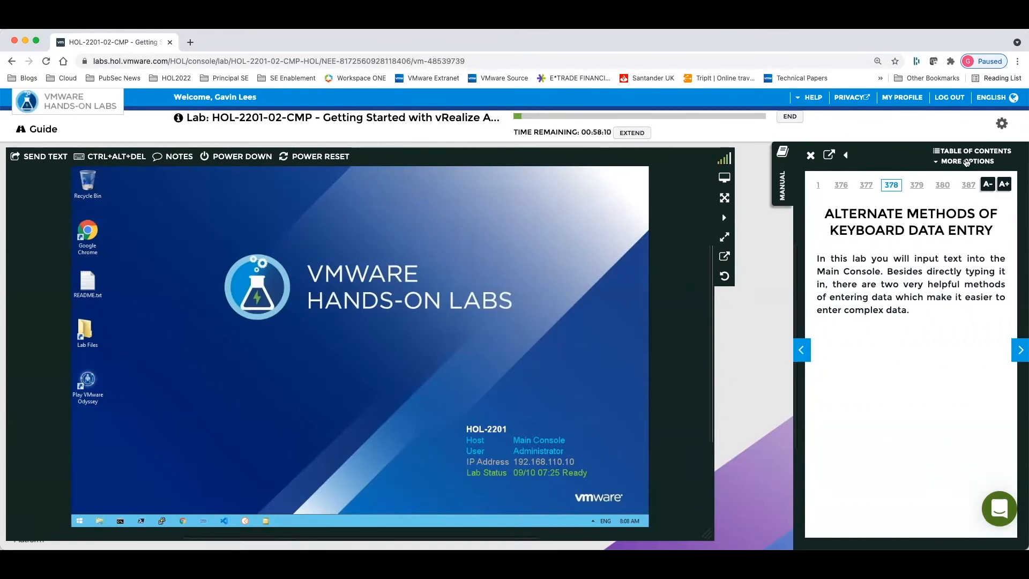
Return the lab manual to the Module 1 - vRealize Automation Self Service Portal page using the table of contents.
left_click(966, 154)
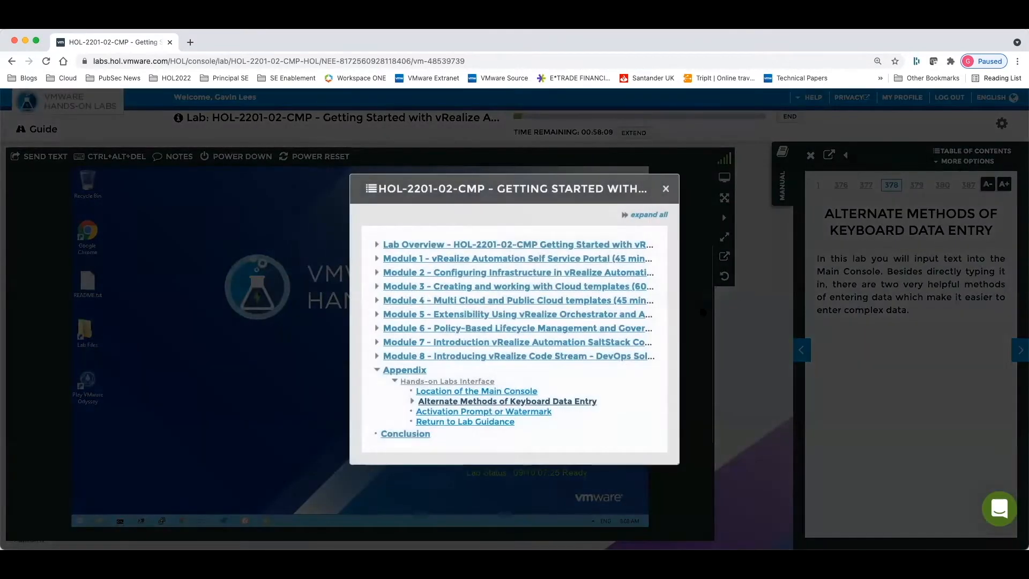
left_click(492, 260)
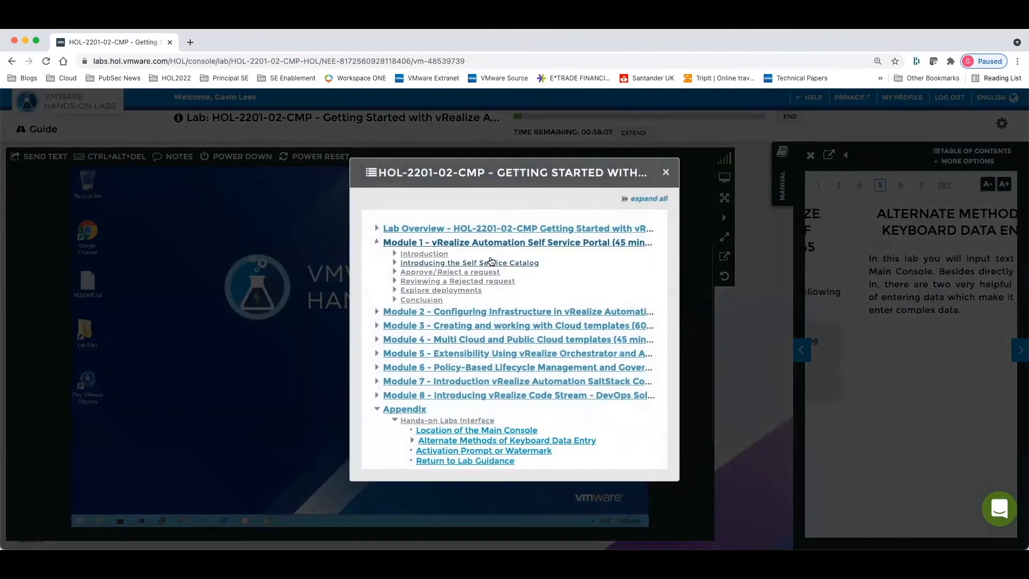
left_click(665, 170)
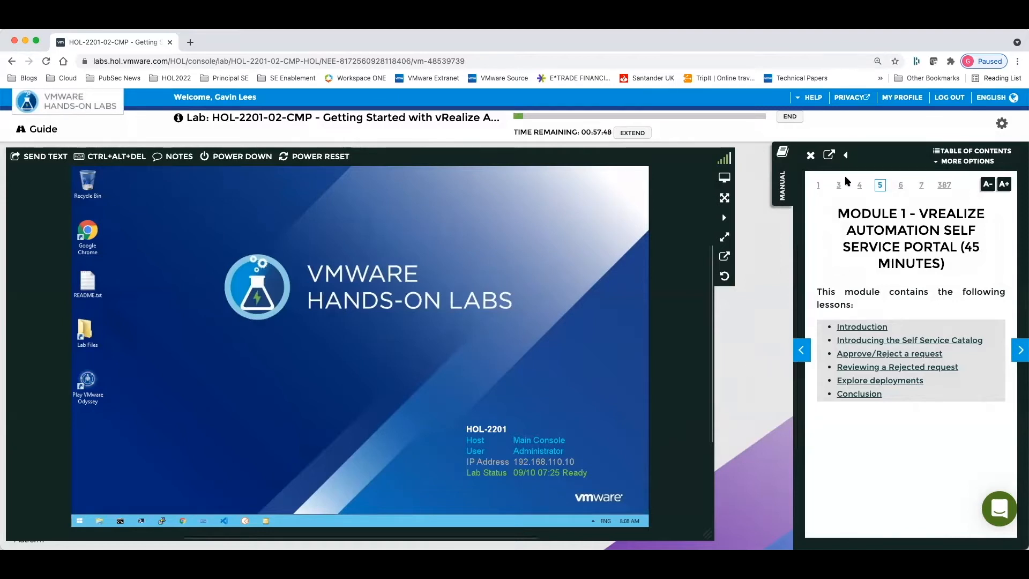
Try the manual's placement options: docked left, floating over the console, and docked back on the right.
left_click(846, 155)
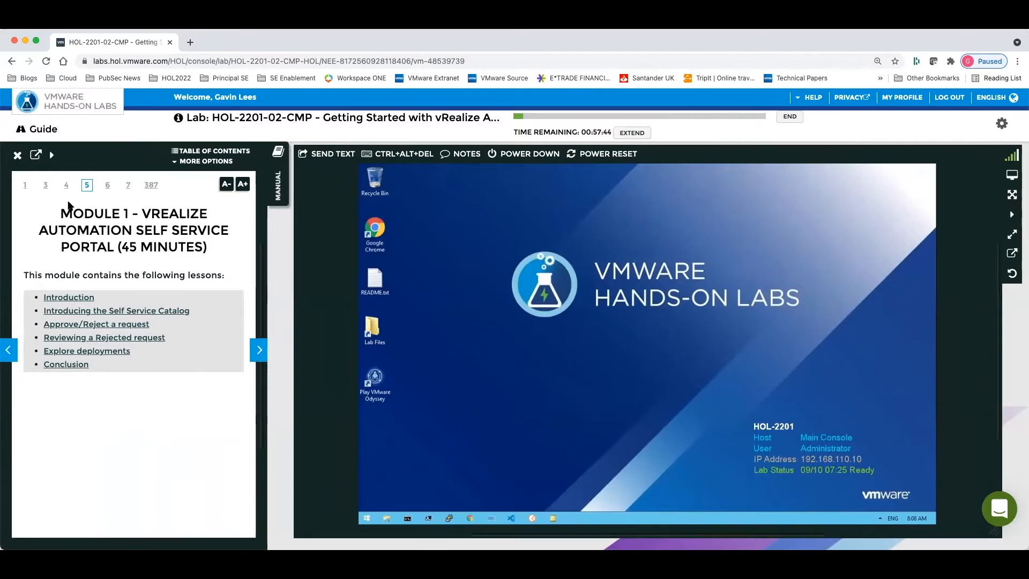
left_click(35, 155)
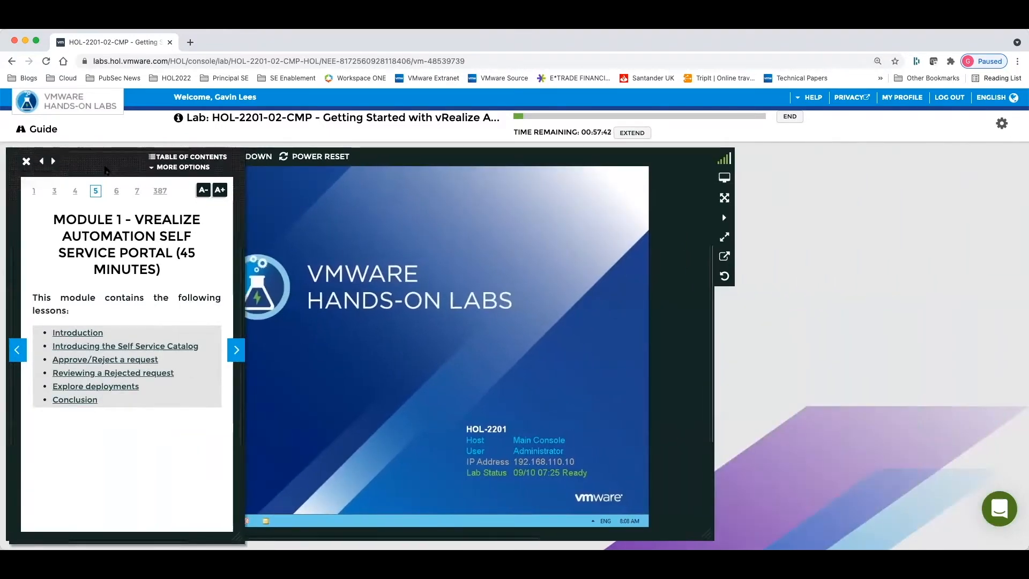
left_click_drag(113, 173, 318, 182)
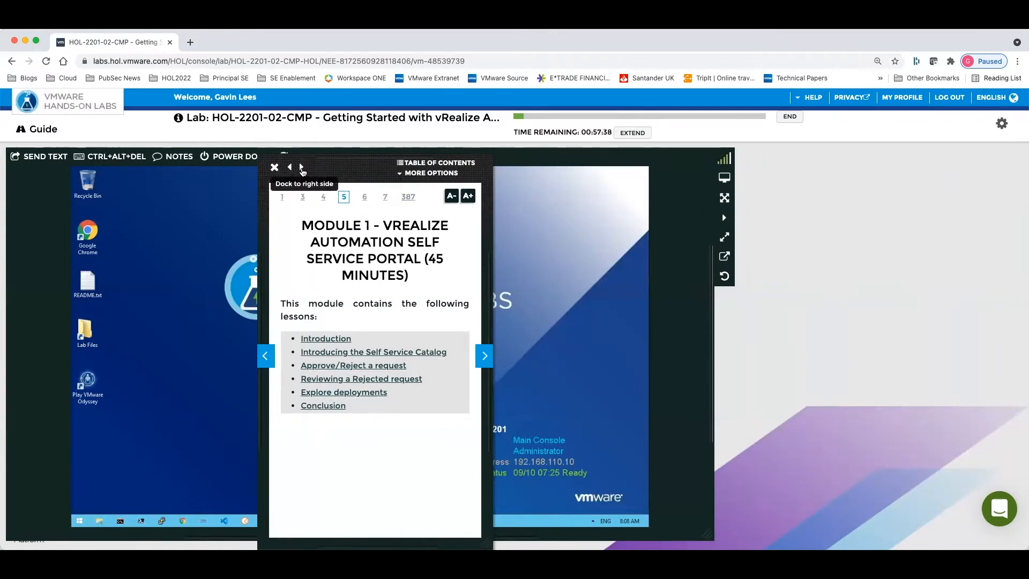
left_click(299, 168)
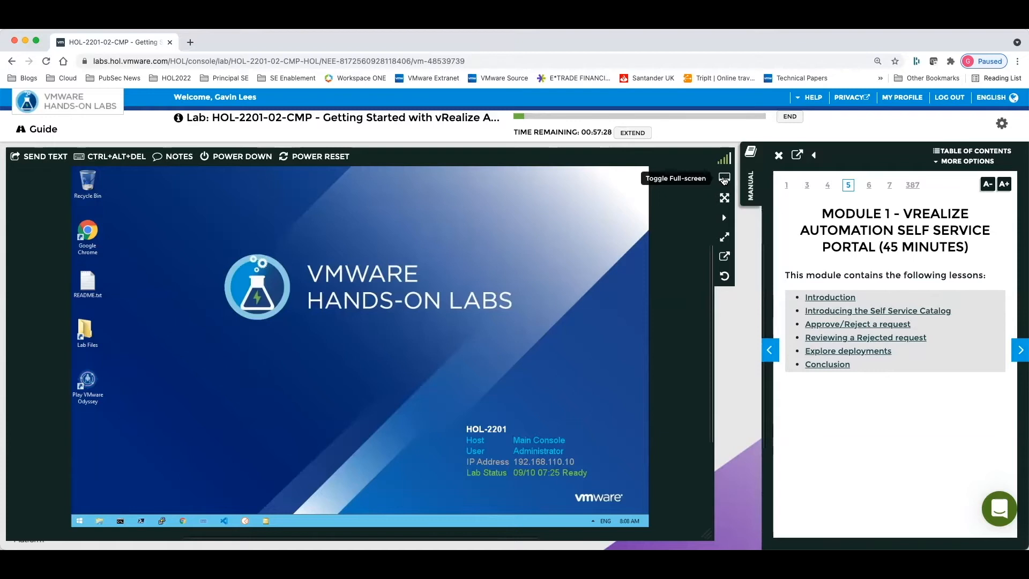
Try out full-screen mode with the console maximized, and restore the normal browser view.
left_click(724, 179)
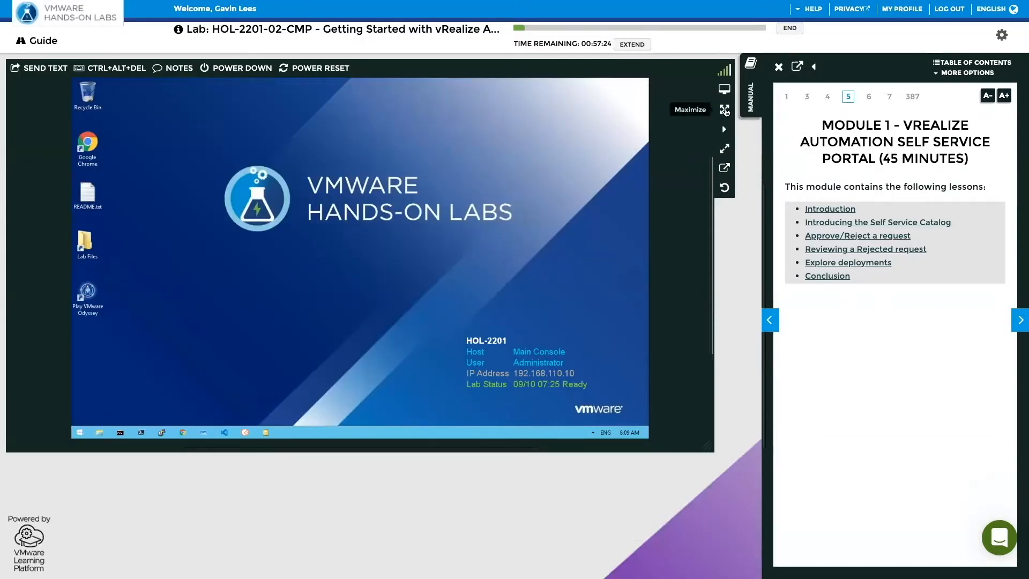
left_click(725, 111)
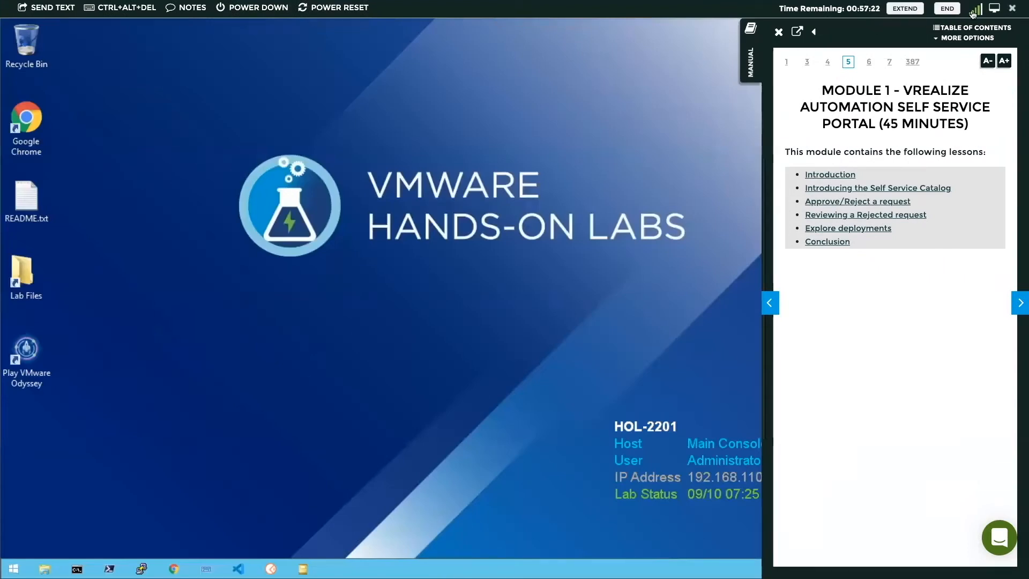
left_click(1012, 8)
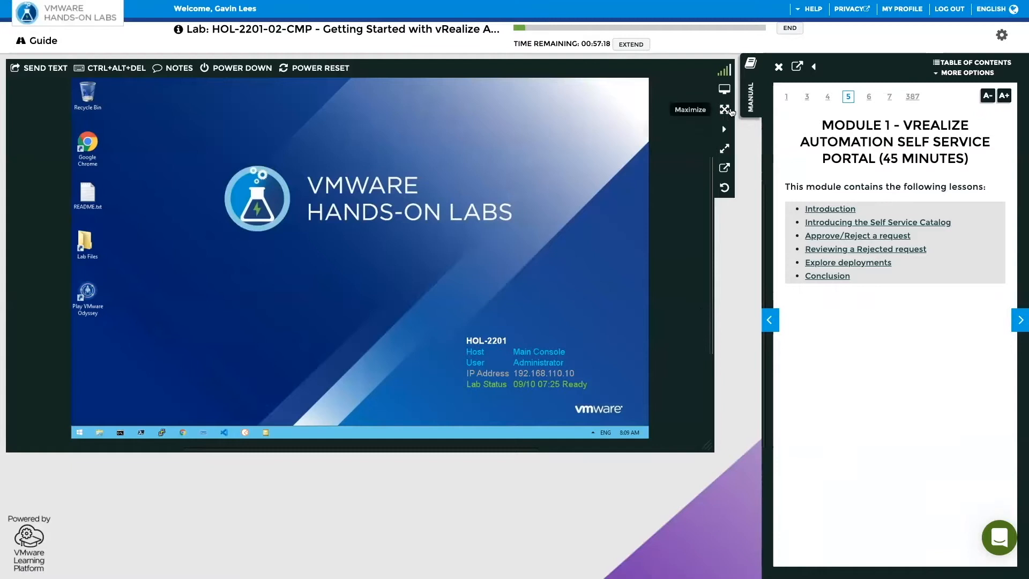
left_click(725, 90)
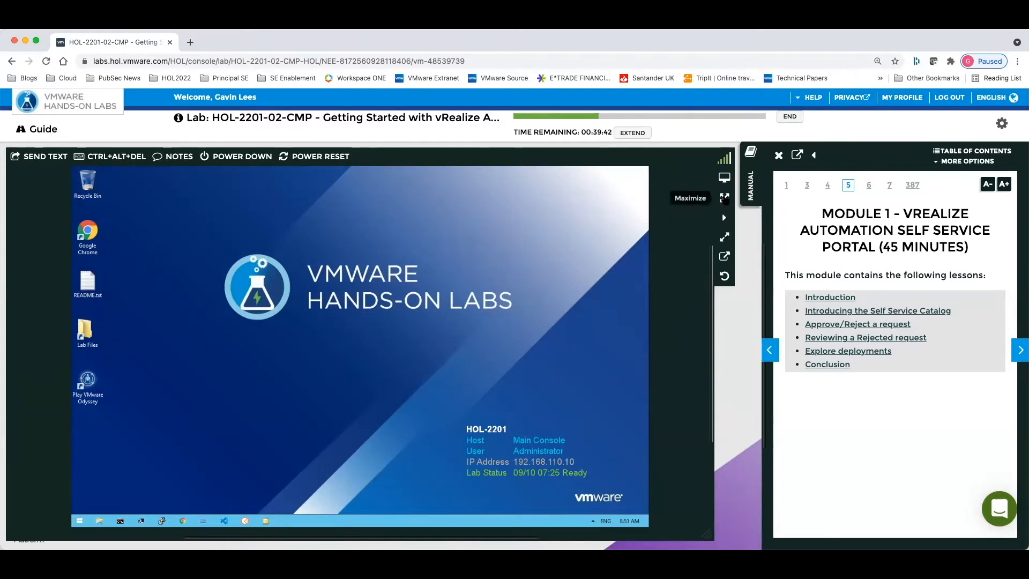
Collapse the lab manual and show the lab console maximized in full-screen mode.
left_click(752, 177)
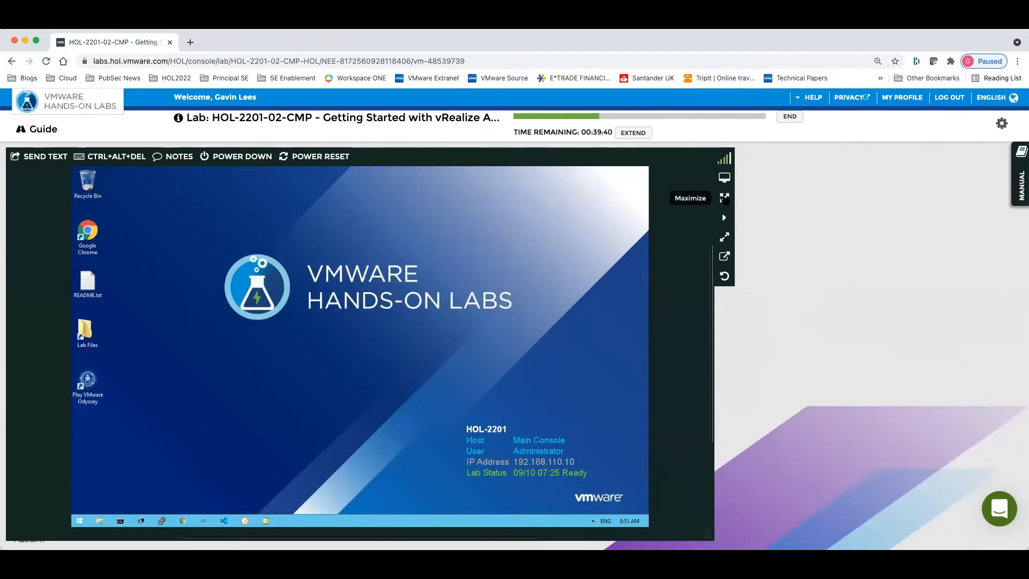
left_click(724, 198)
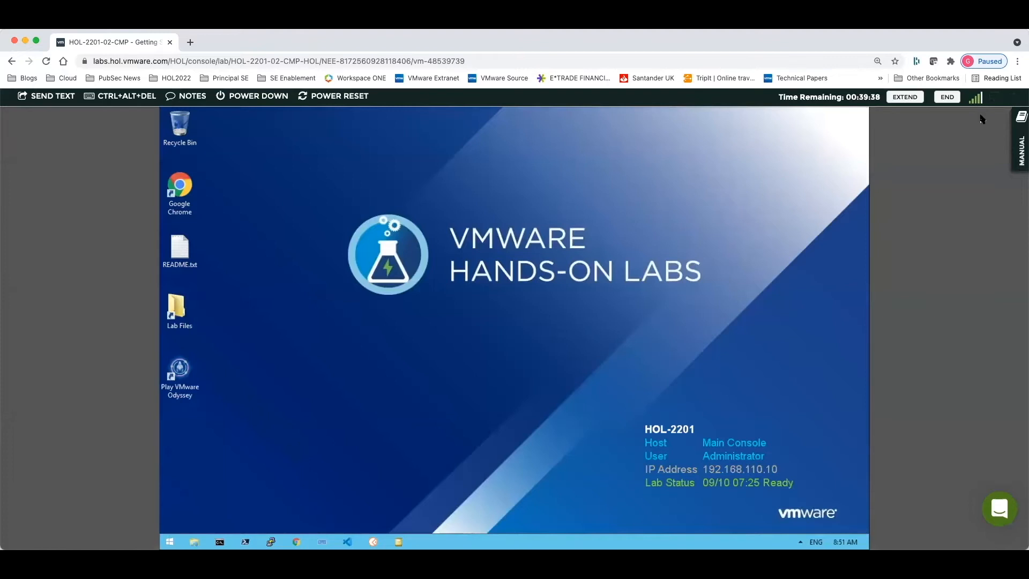
left_click(996, 97)
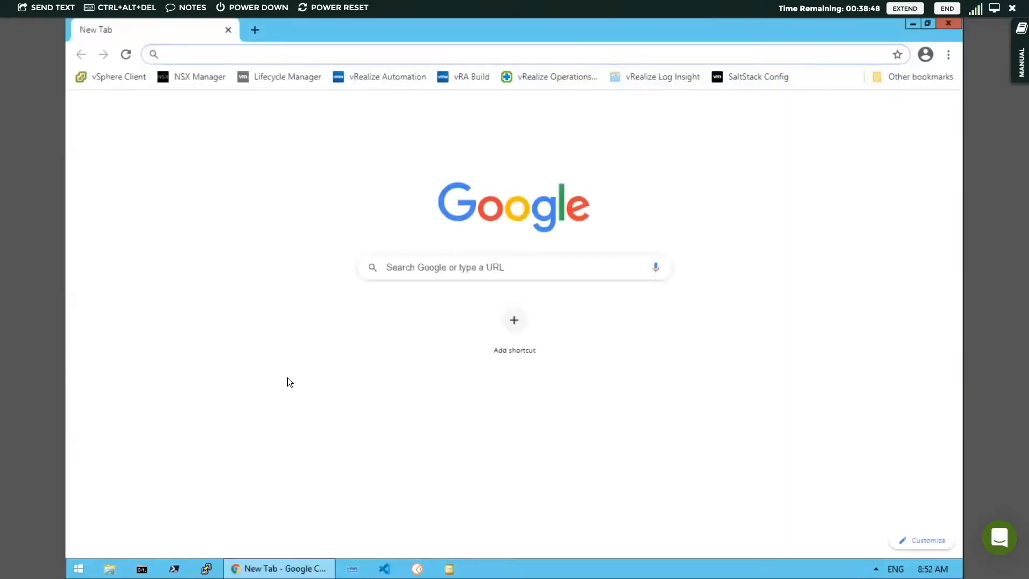
Open the vRealize Automation bookmark and sign in to Workspace ONE as holuser with the account password.
left_click(381, 77)
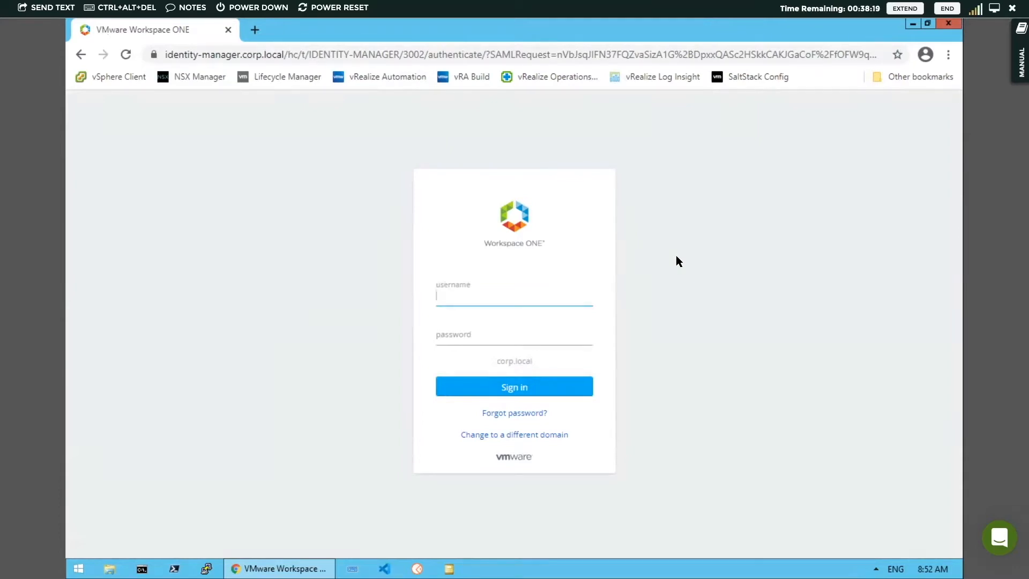
type("holuser")
key("Tab")
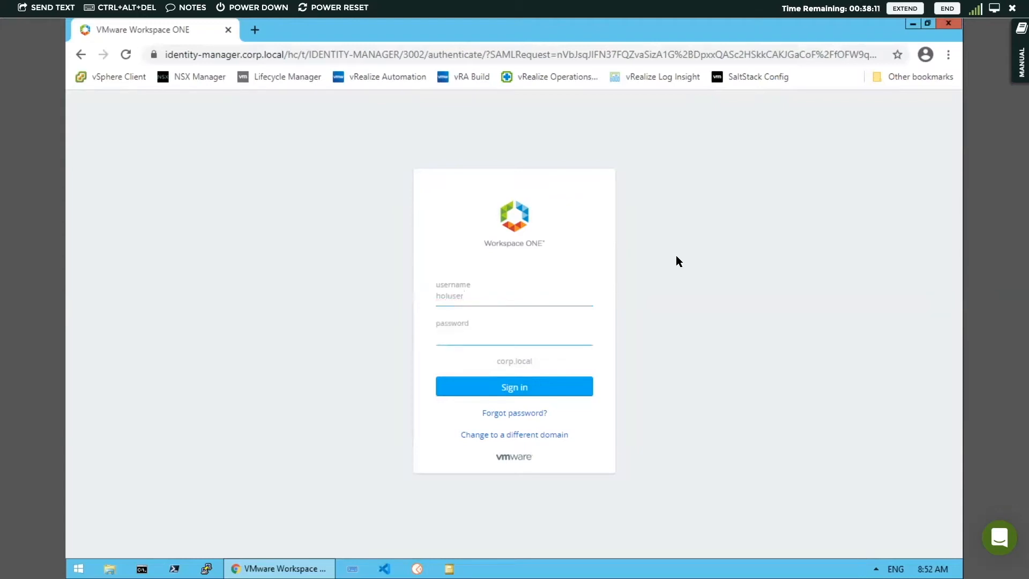
type("VMware")
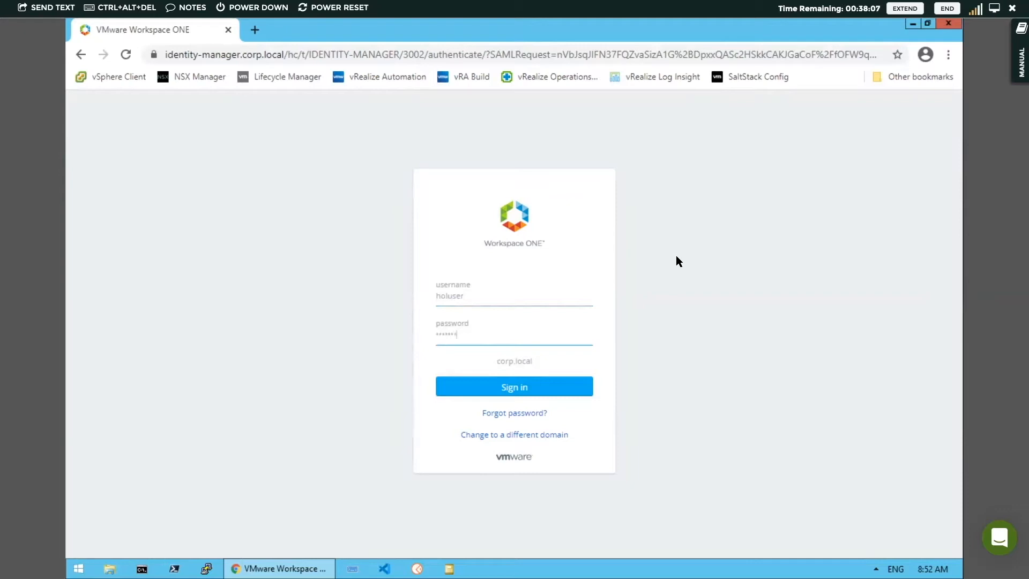
key("BackSpace")
key("BackSpace")
key("BackSpace")
key("BackSpace")
key("BackSpace")
key("BackSpace")
key("BackSpace")
type("VMware1")
key("Return")
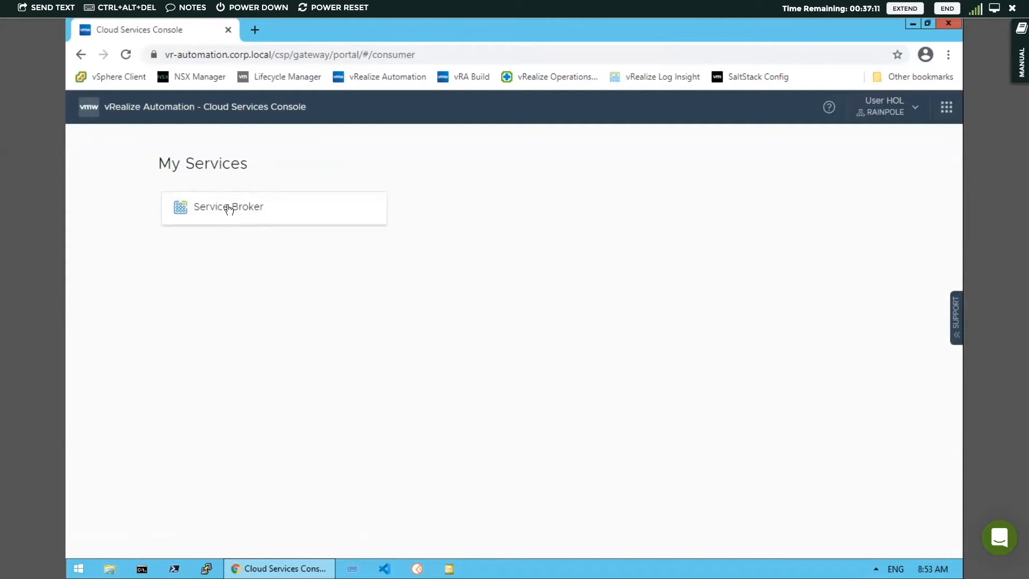
Open Service Broker, look over all its catalog items, and place the cursor in the catalog search.
left_click(229, 208)
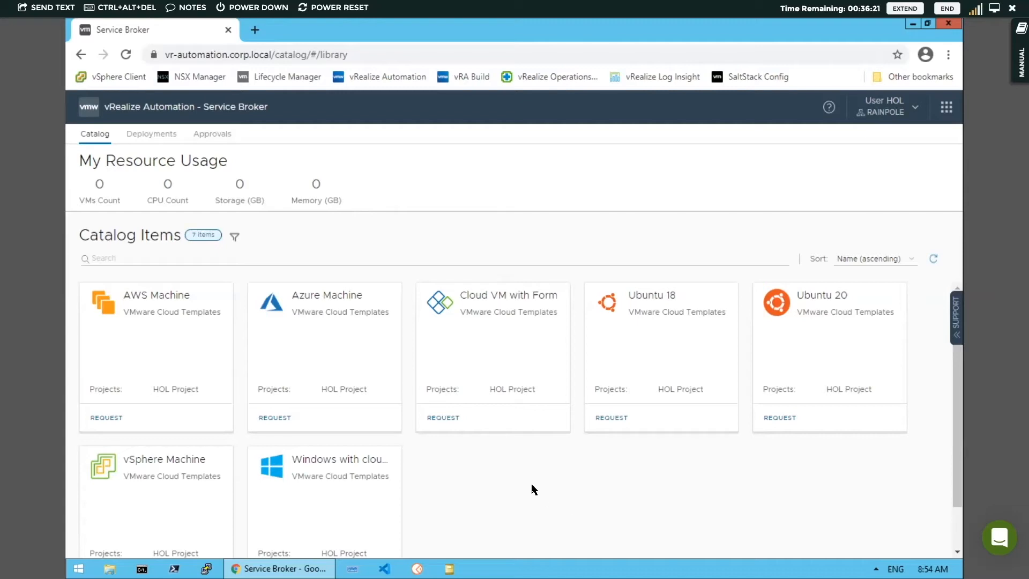
scroll(534, 490, "down", 1)
scroll(534, 490, "up", 1)
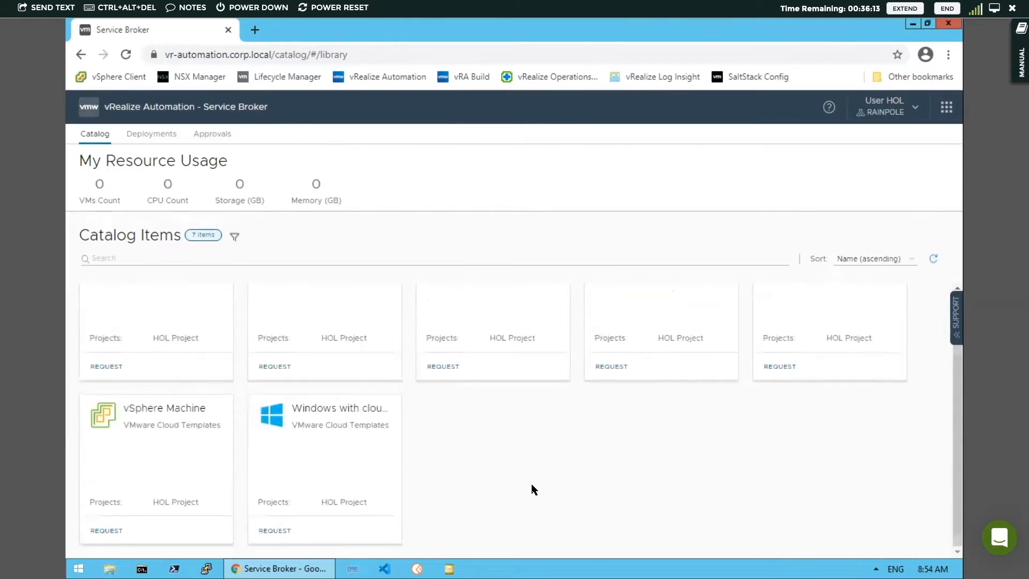
left_click(102, 258)
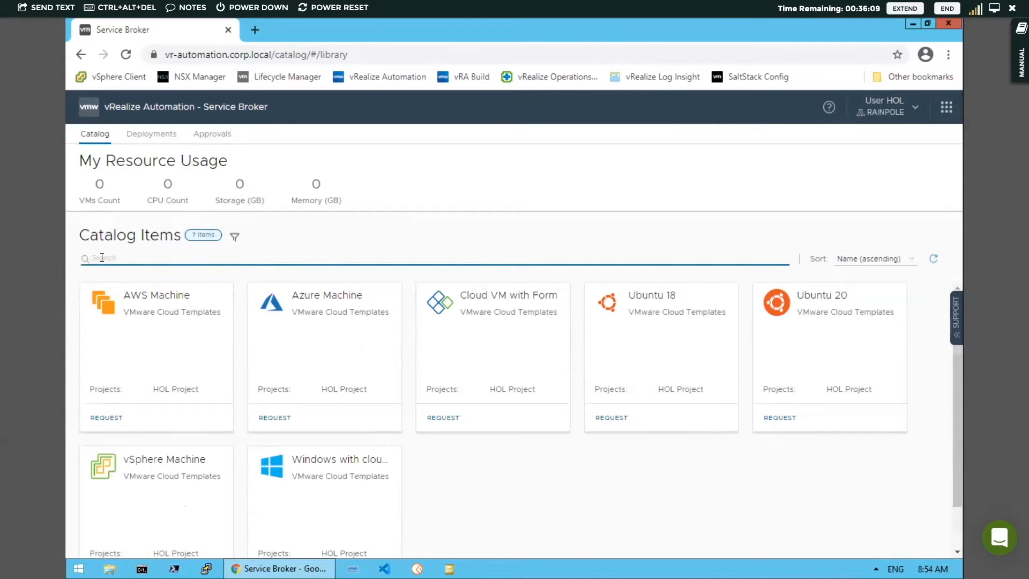
Search the catalog items for Azure, and clear the search to list all items again.
type("Azure")
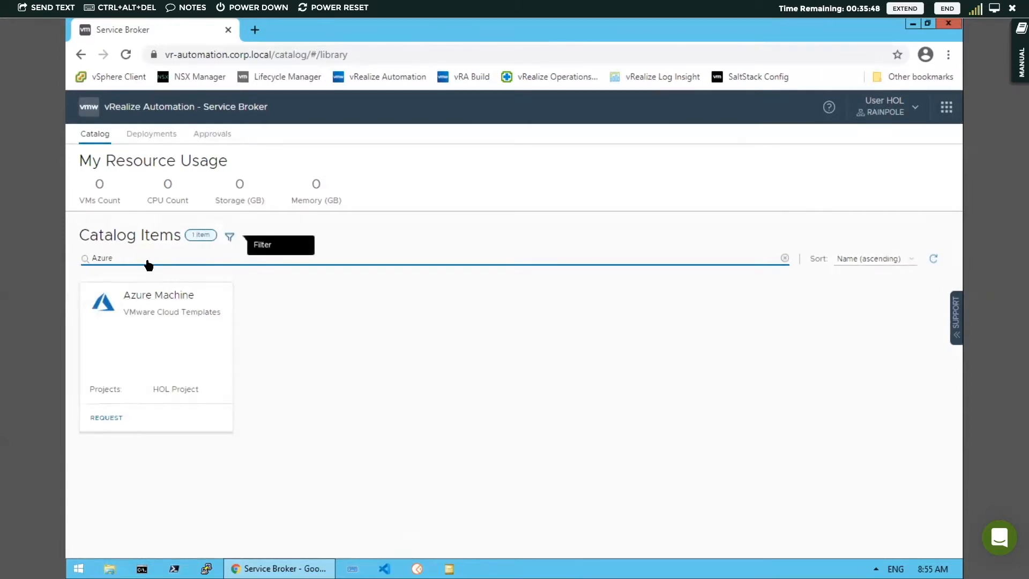
left_click(784, 259)
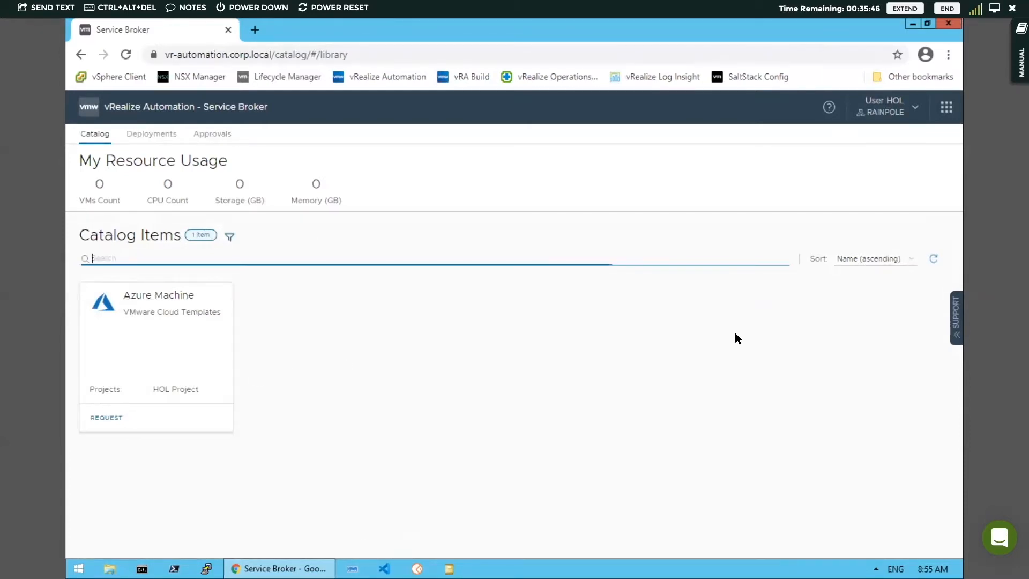
Look over the catalog's content type and project filters, and hide the filter options again.
left_click(234, 237)
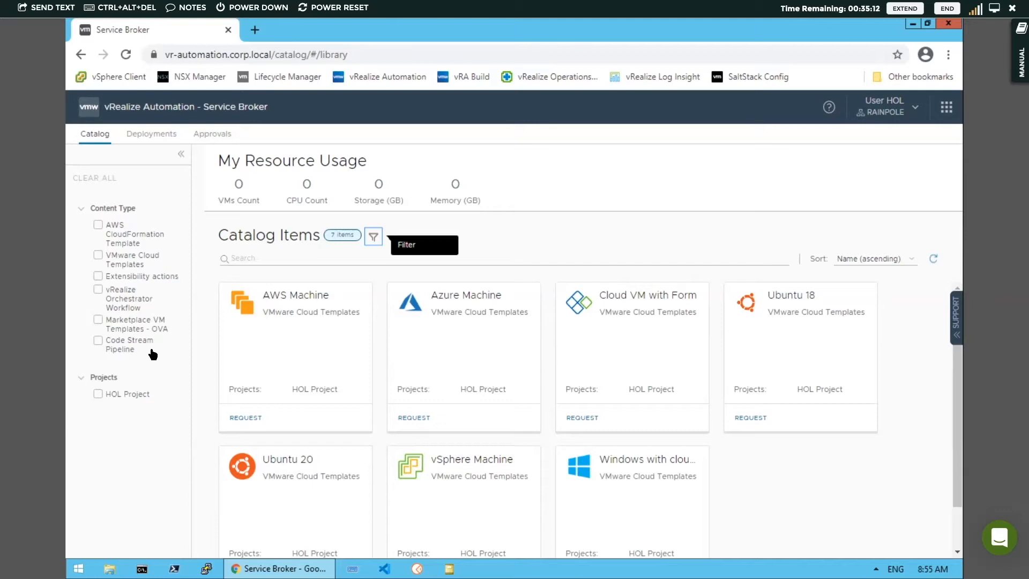
left_click(82, 212)
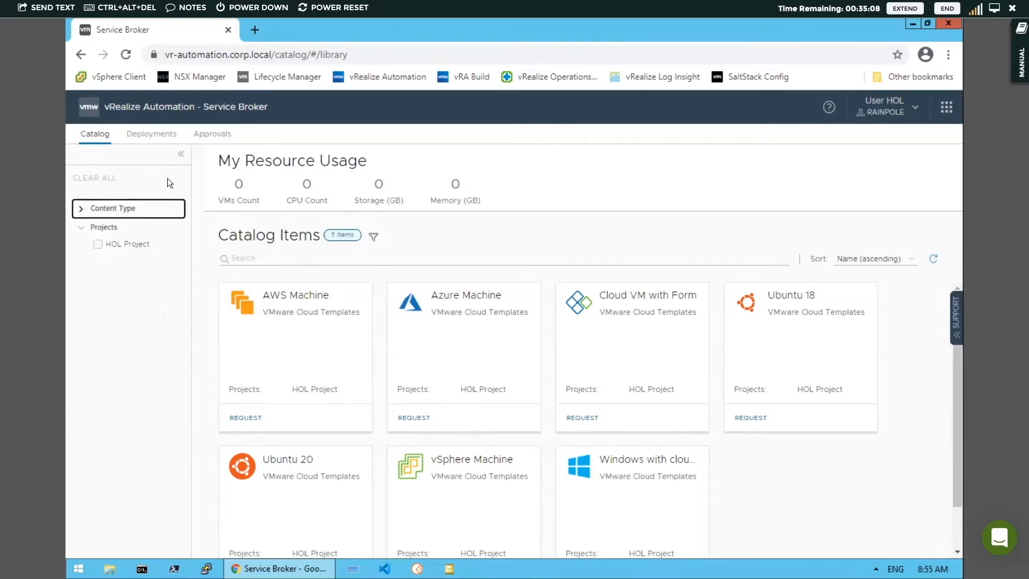
left_click(181, 154)
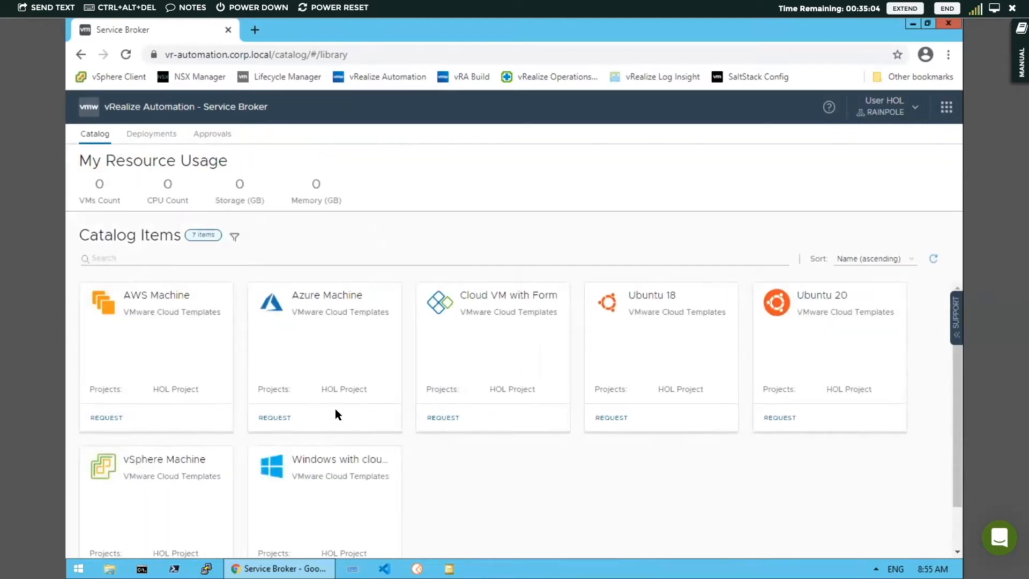
Request the Azure Machine catalog item for HOL Project with the deployment name My First Azure, and submit the request.
left_click(336, 433)
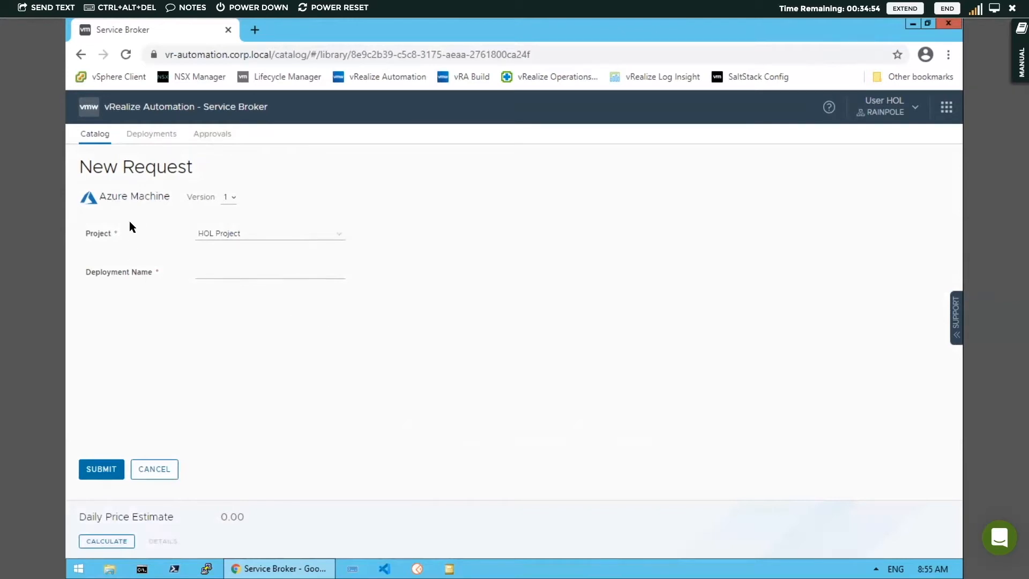
left_click(201, 270)
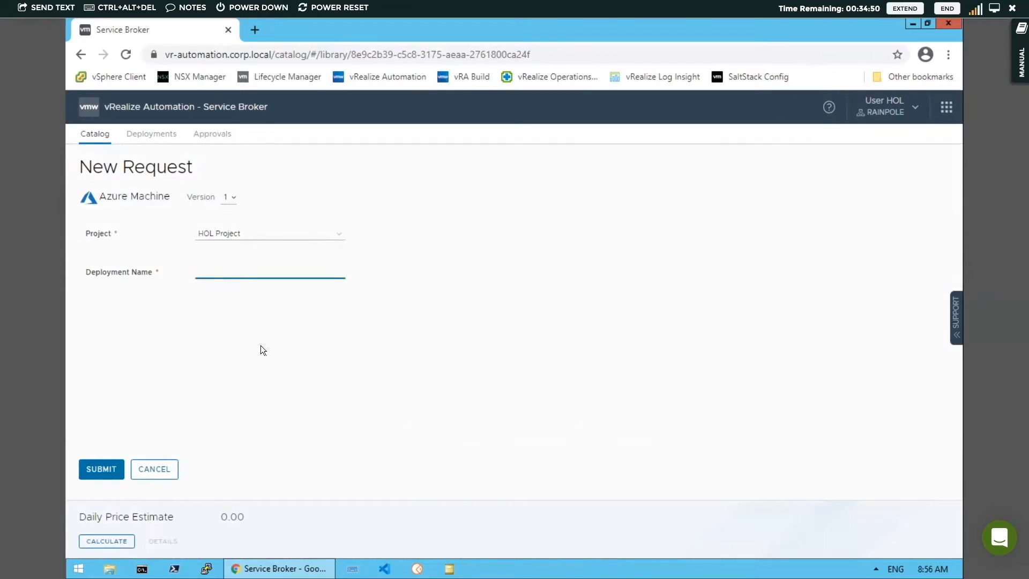
type("My First Azure")
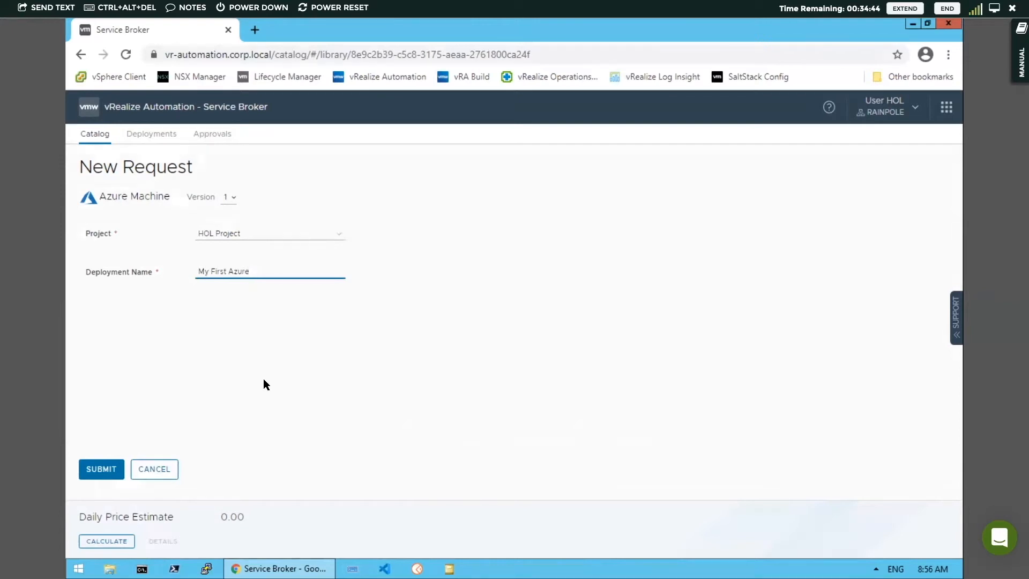
left_click(103, 468)
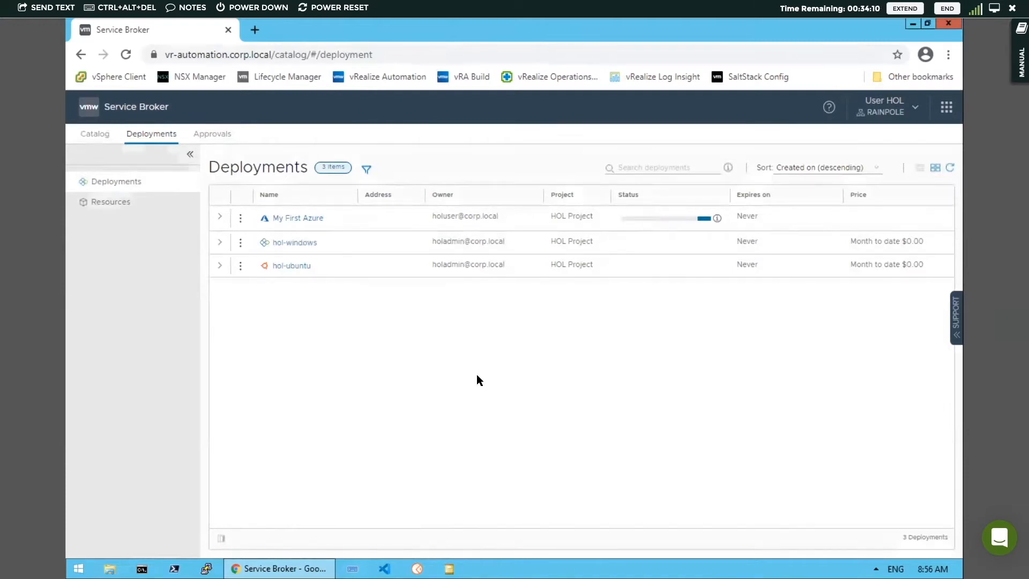
Open the My First Azure deployment and check its request history, refreshing the status to follow its progress.
left_click(296, 218)
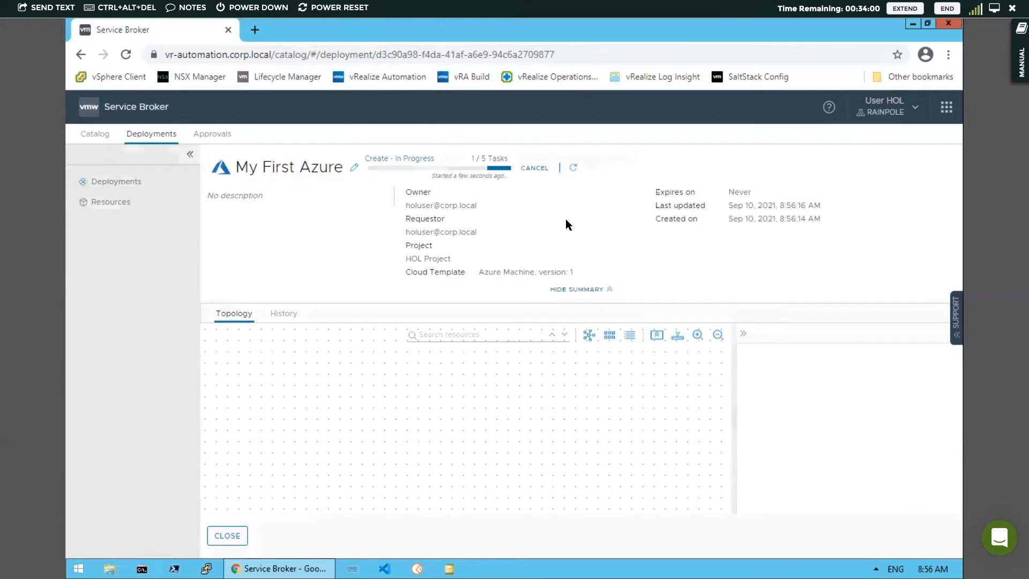
left_click(573, 167)
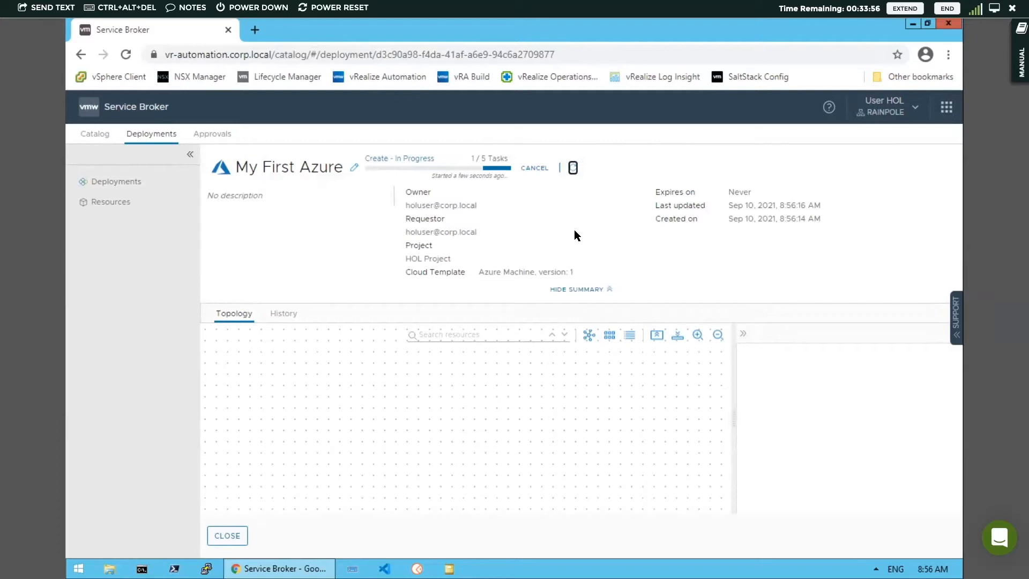
left_click(285, 318)
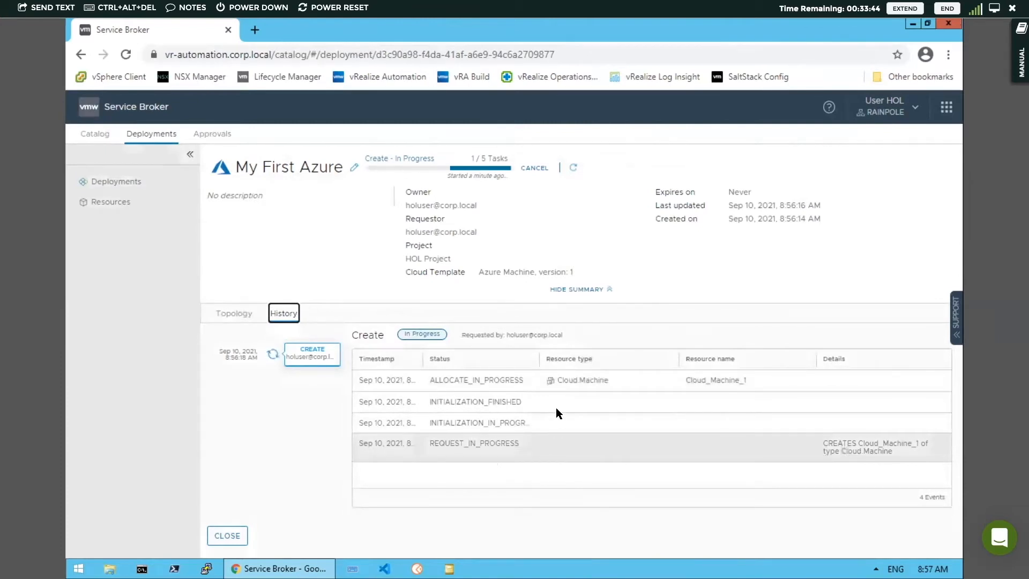
left_click(573, 168)
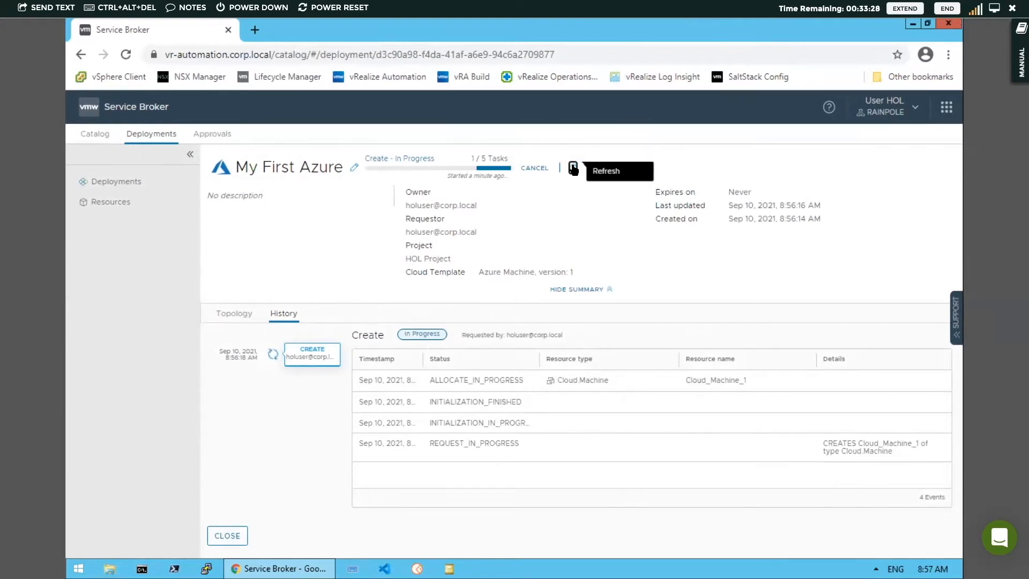
left_click(573, 167)
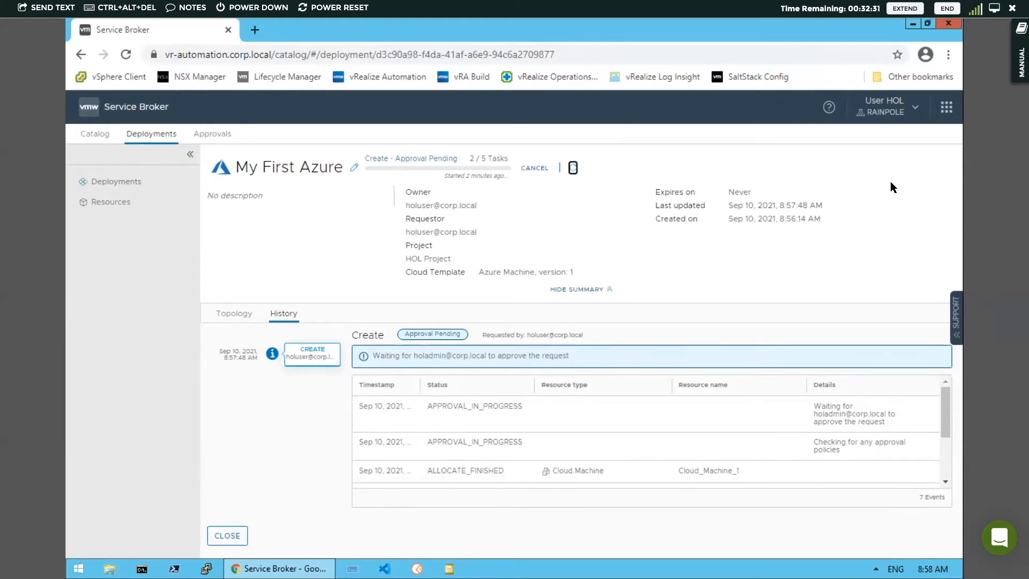
Open the vRealize Automation bookmark in a new incognito window.
left_click(948, 54)
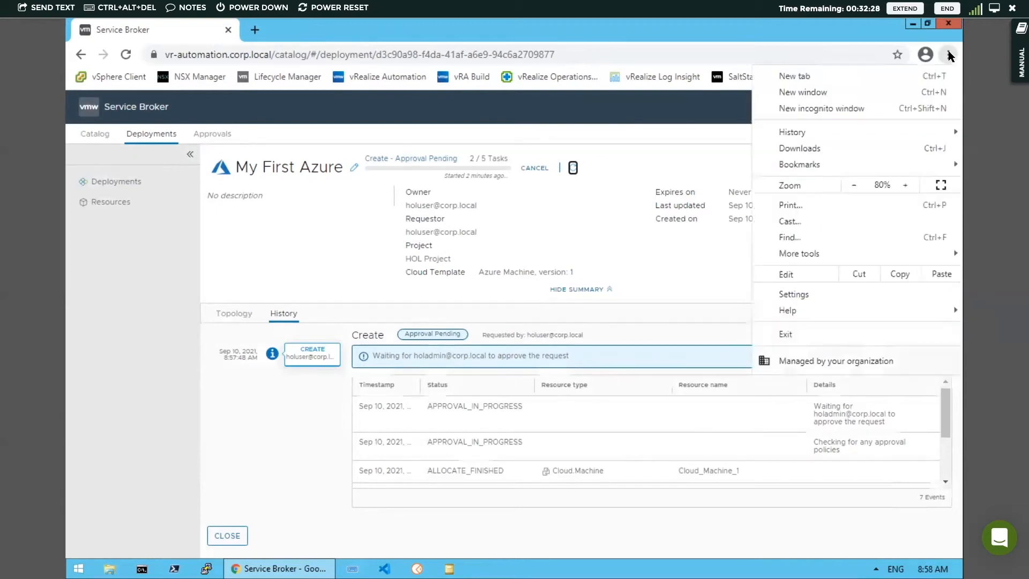
left_click(835, 107)
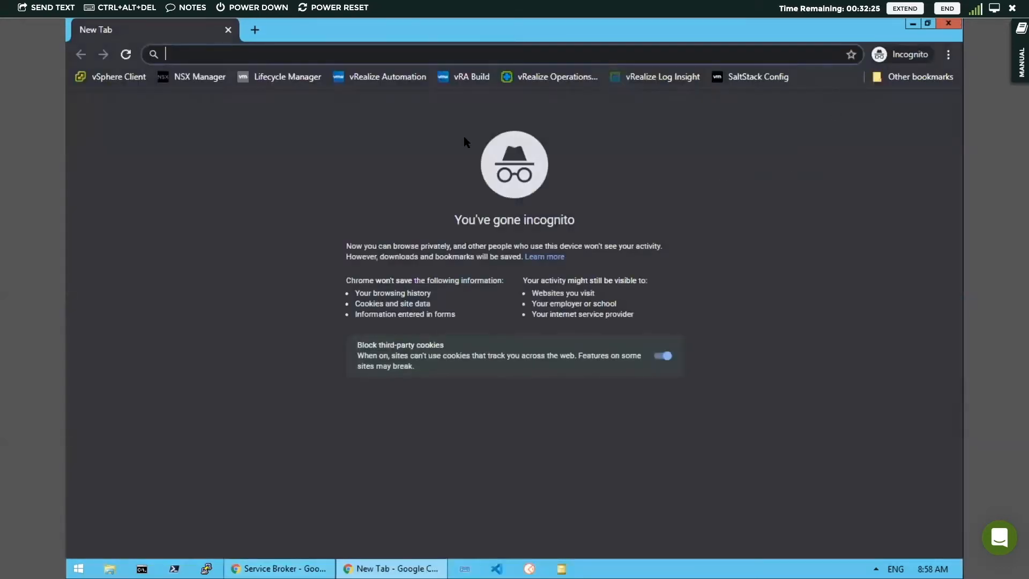
left_click(395, 79)
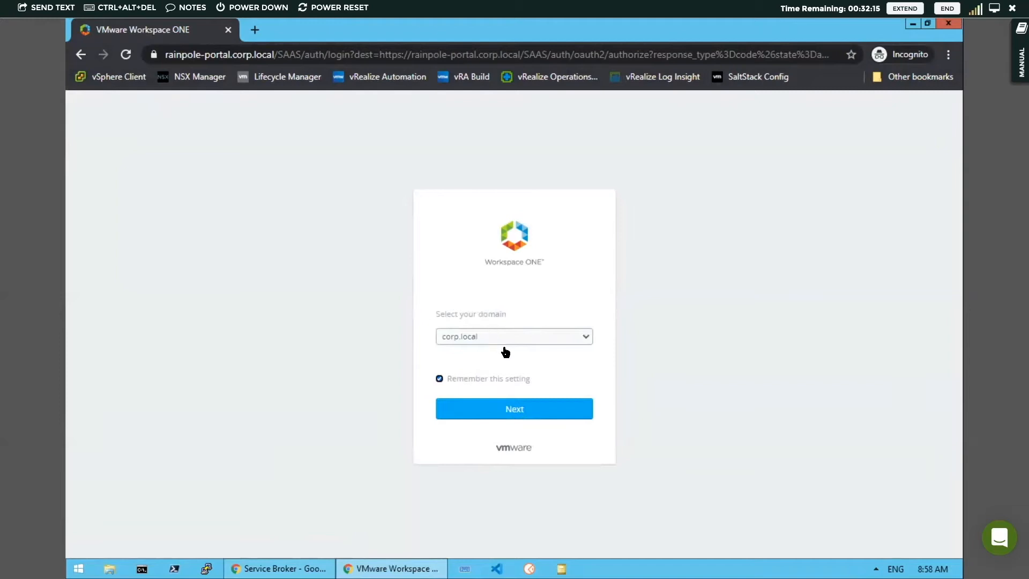
Keep the corp.local domain and sign in to Workspace ONE as holadmin with the account password.
left_click(516, 410)
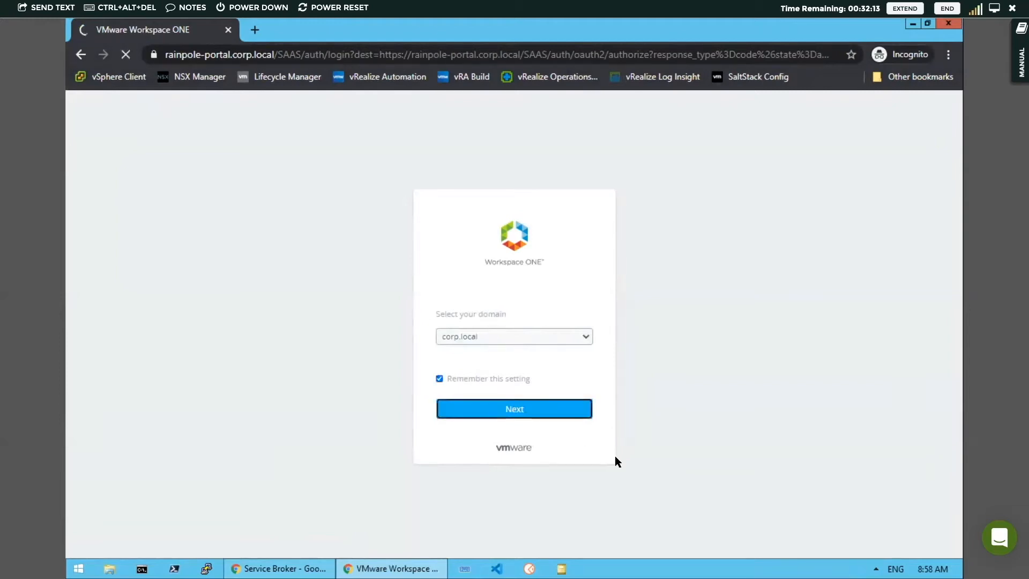
type("noladmin")
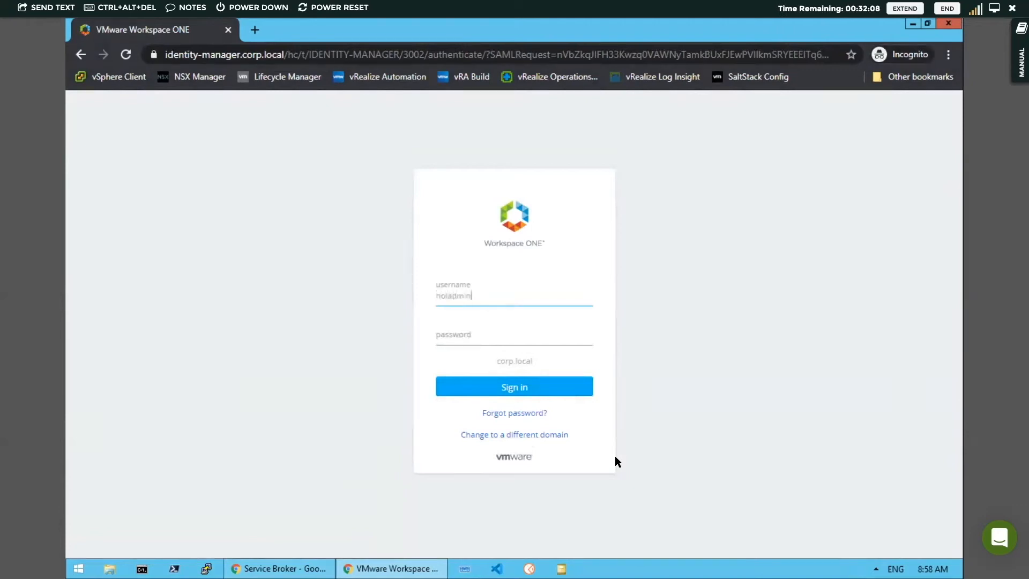
key("Tab")
type("VMware1!")
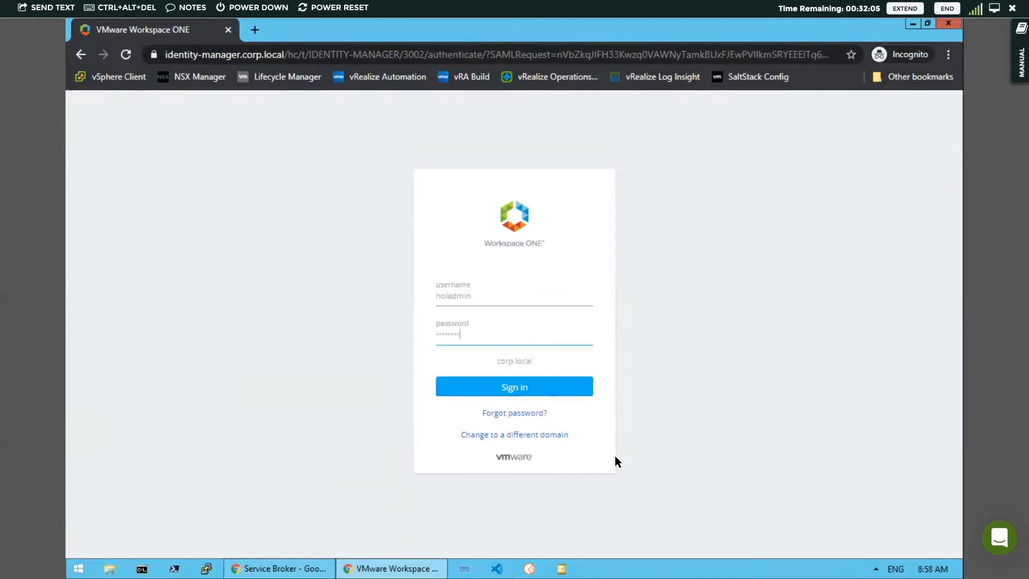
left_click(518, 388)
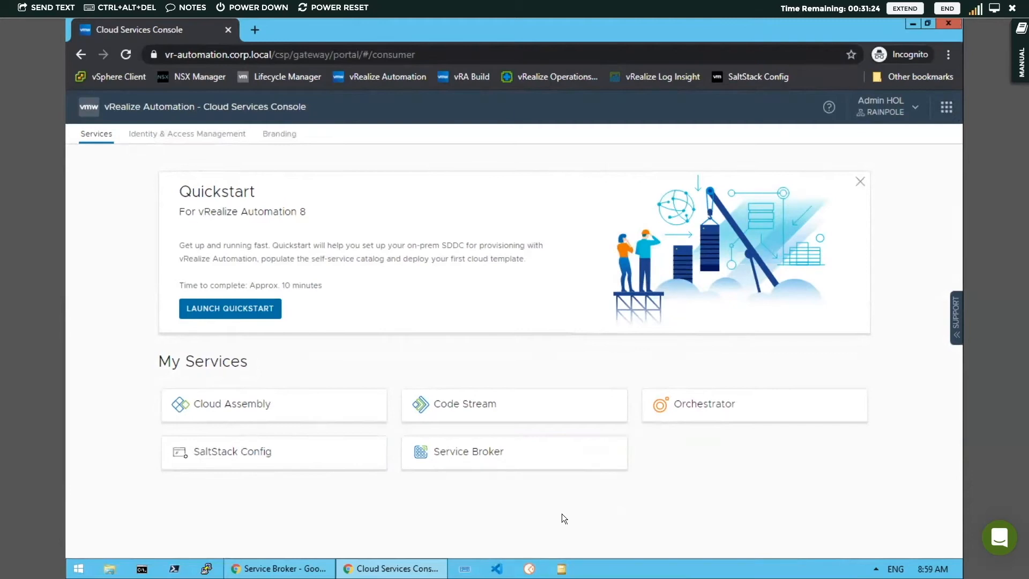
Open Service Broker from the admin's services and look over all catalog items available to this account.
left_click(506, 455)
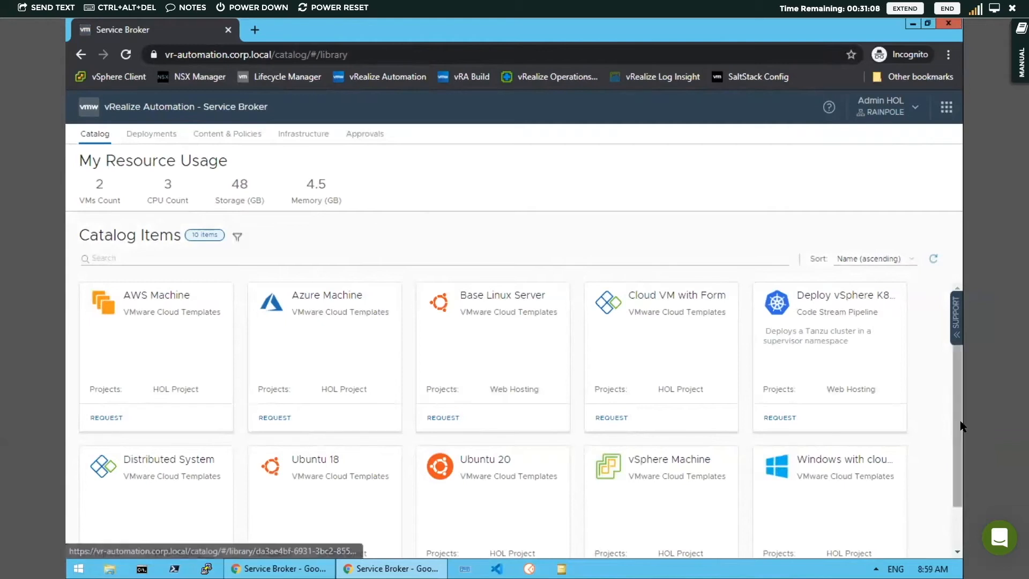
scroll(960, 416, "down", 1)
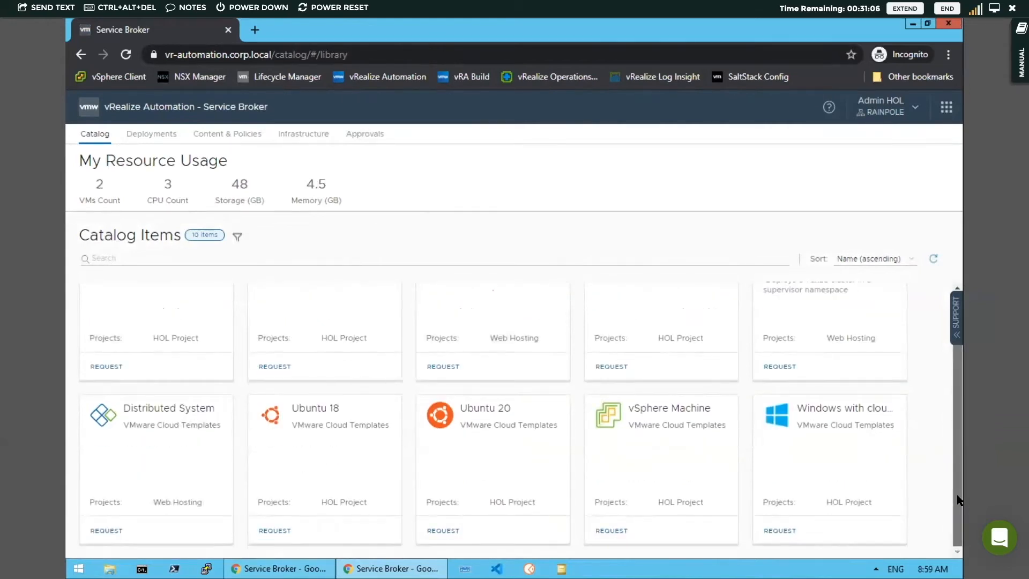
scroll(954, 392, "up", 1)
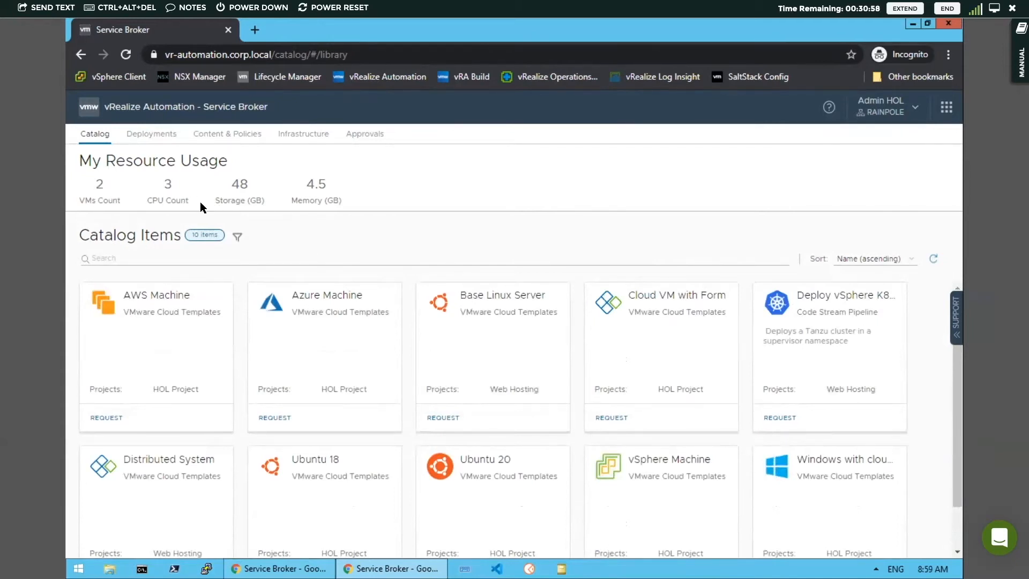
Look over the admin's deployments, content sources and content sharing pages, and display the policy definitions.
left_click(152, 134)
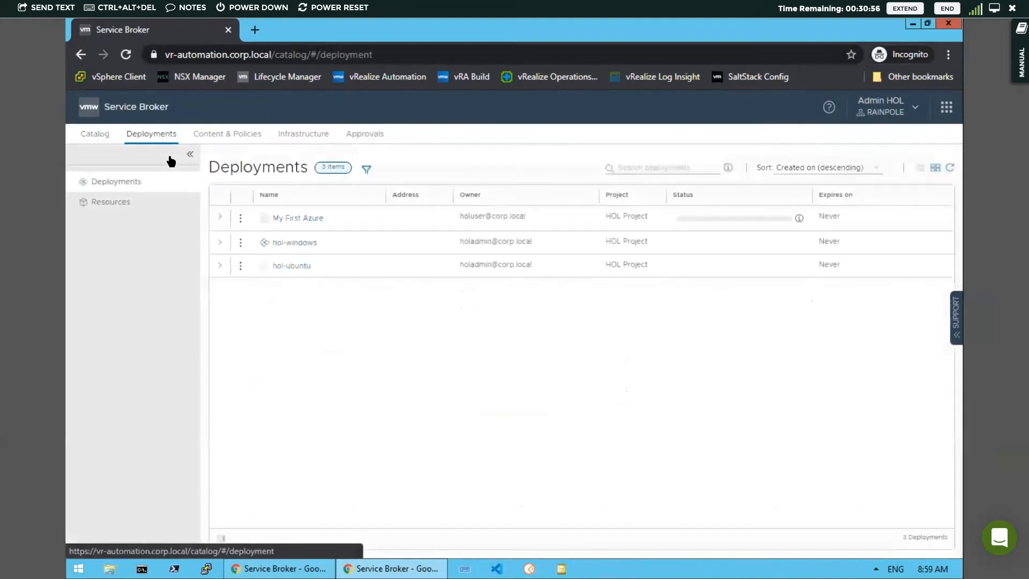
left_click(229, 137)
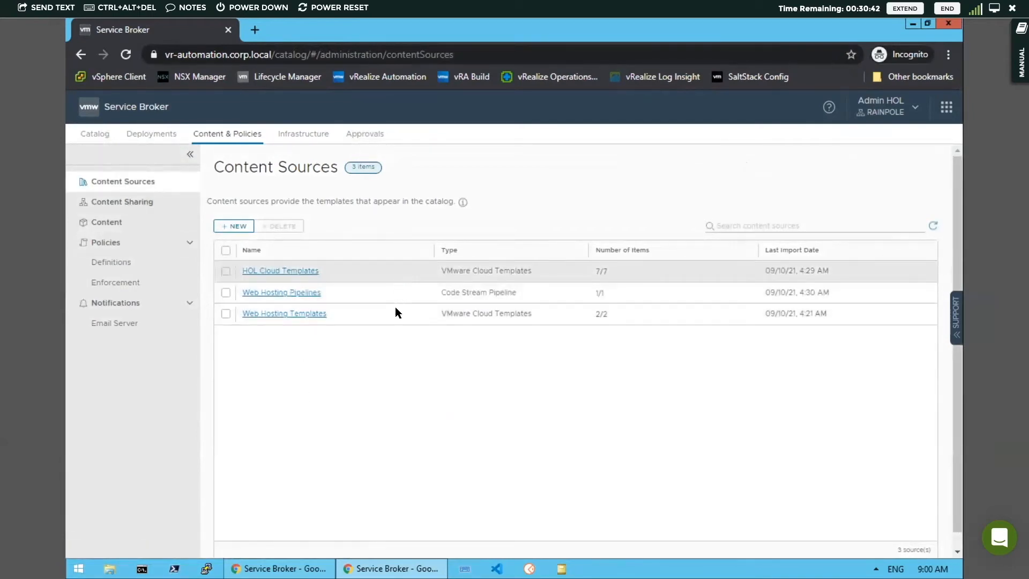
left_click(138, 202)
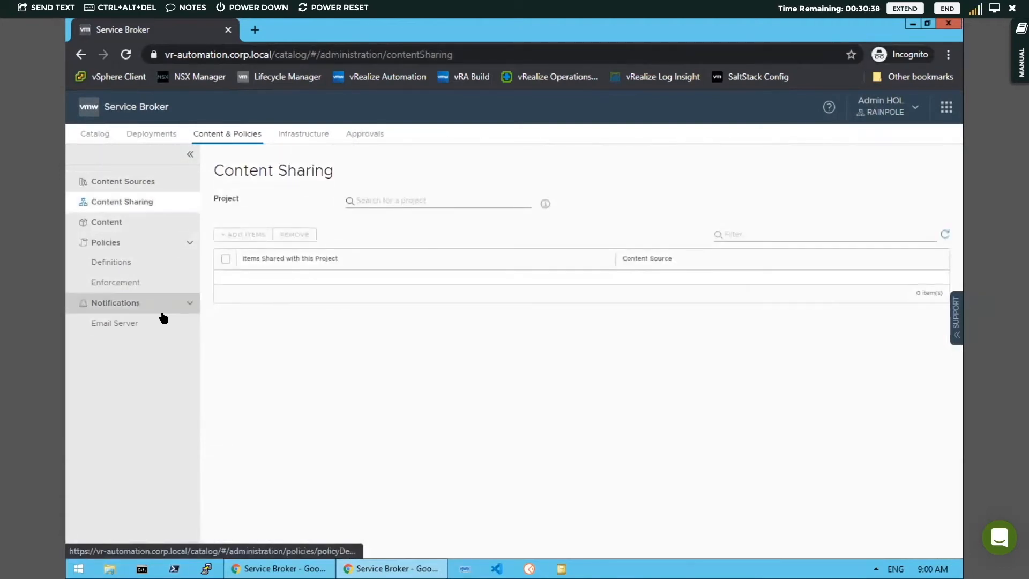
left_click(119, 261)
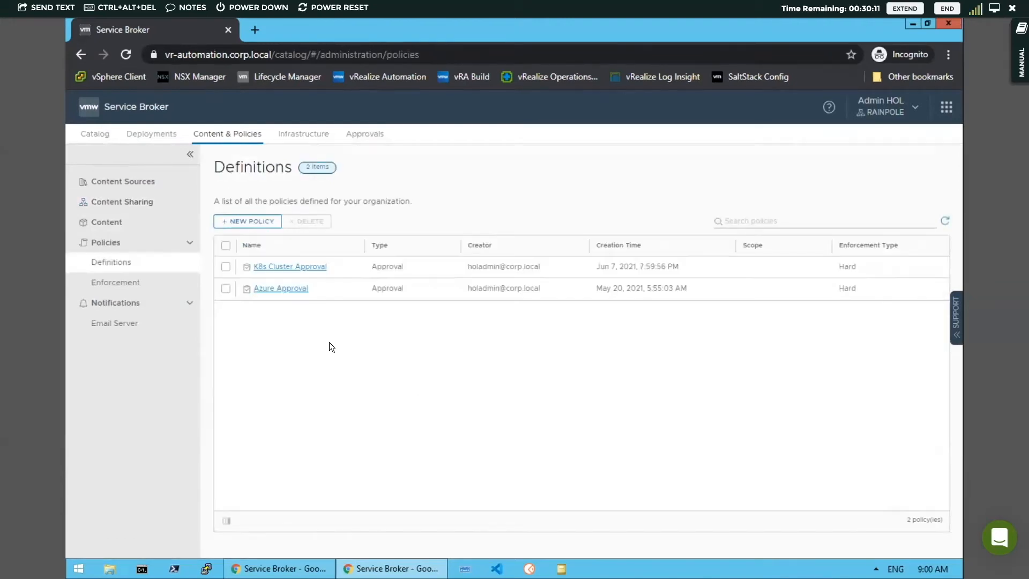
Open the Azure Approval policy and examine its scope, criteria, approvers, actions and auto expiry decision options without changing them.
left_click(280, 290)
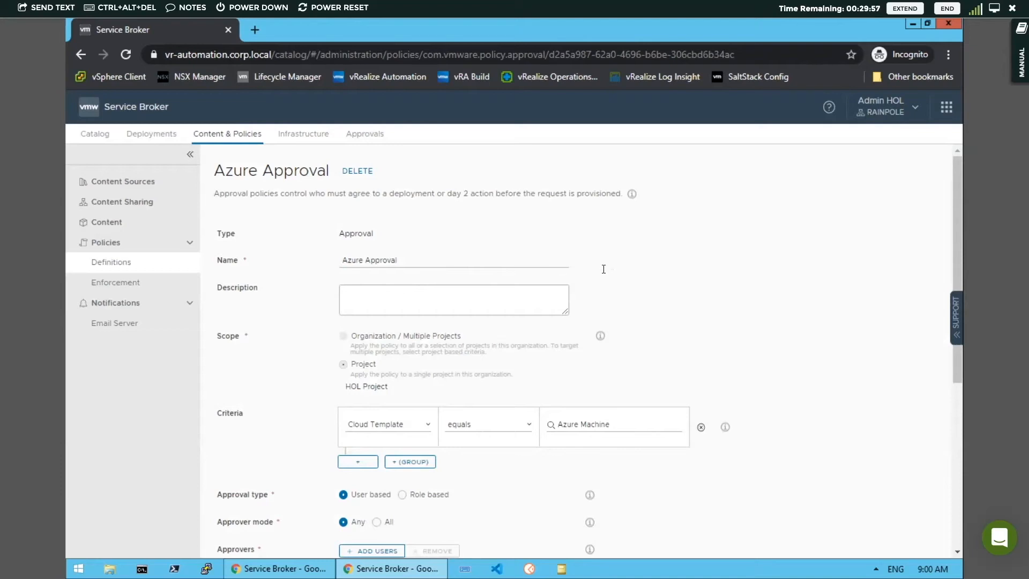
left_click_drag(958, 262, 958, 337)
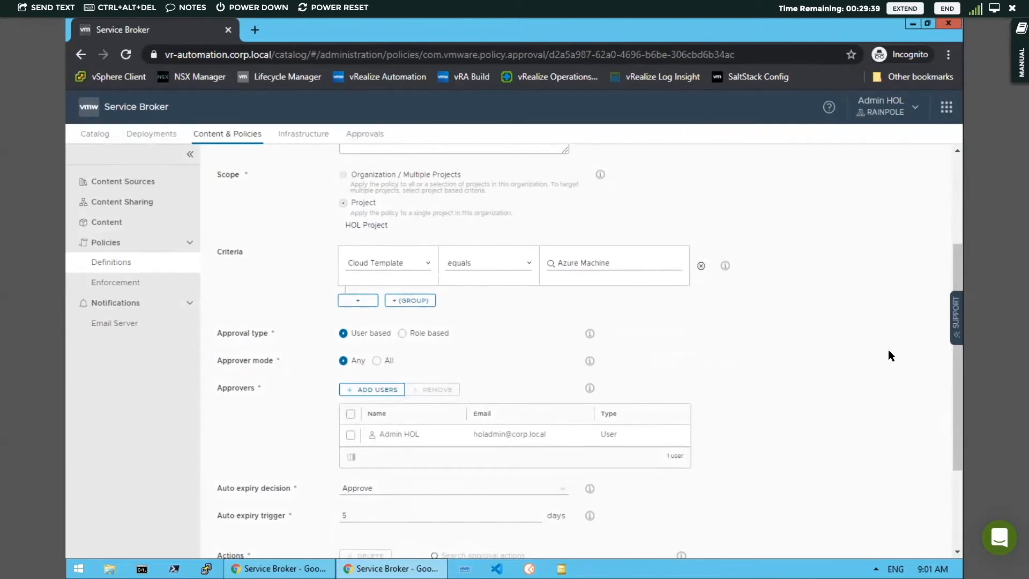
left_click_drag(957, 365, 963, 412)
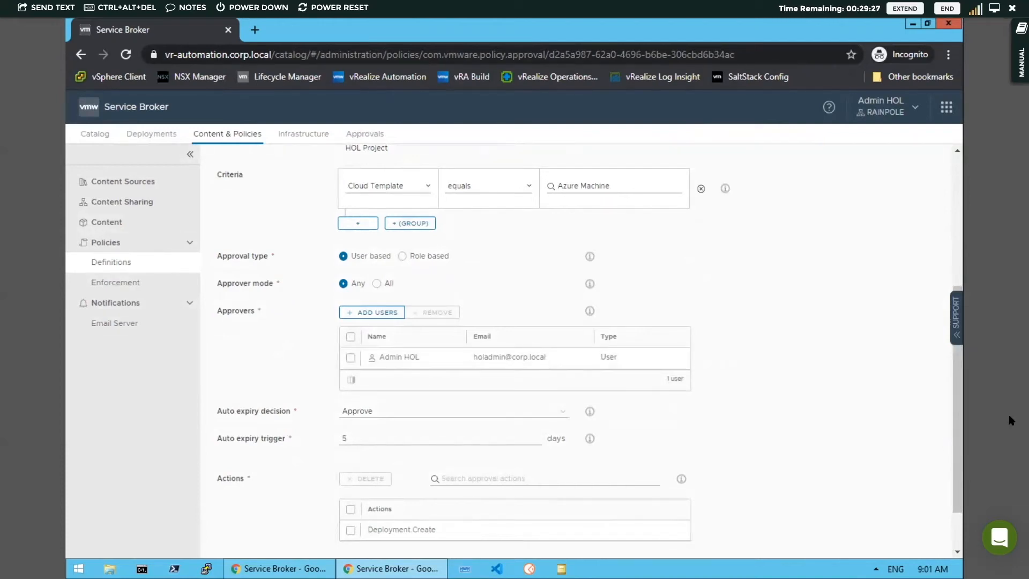
left_click_drag(956, 397, 956, 377)
scroll(956, 376, "up", 2)
scroll(957, 385, "down", 2)
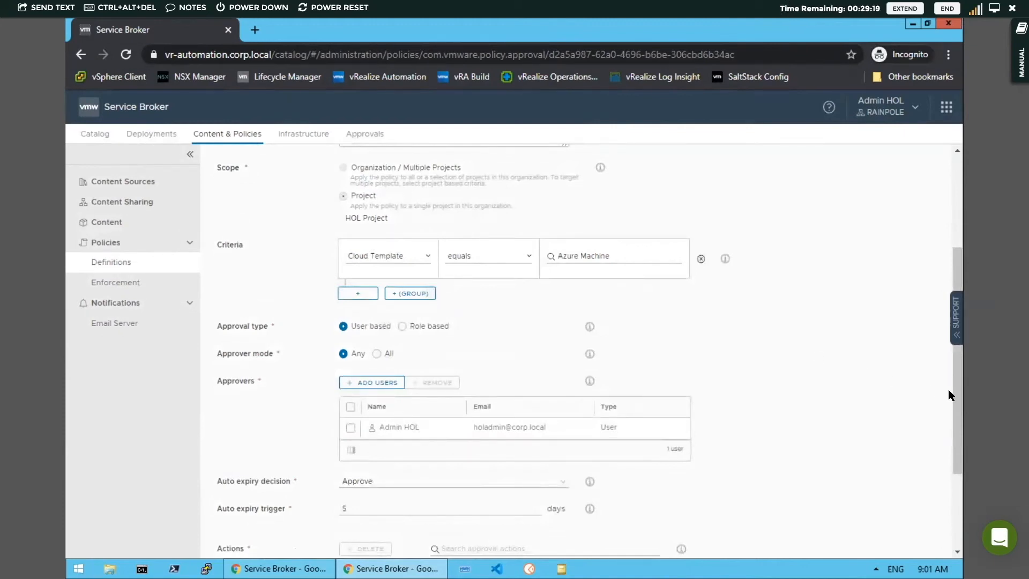
left_click_drag(957, 384, 960, 466)
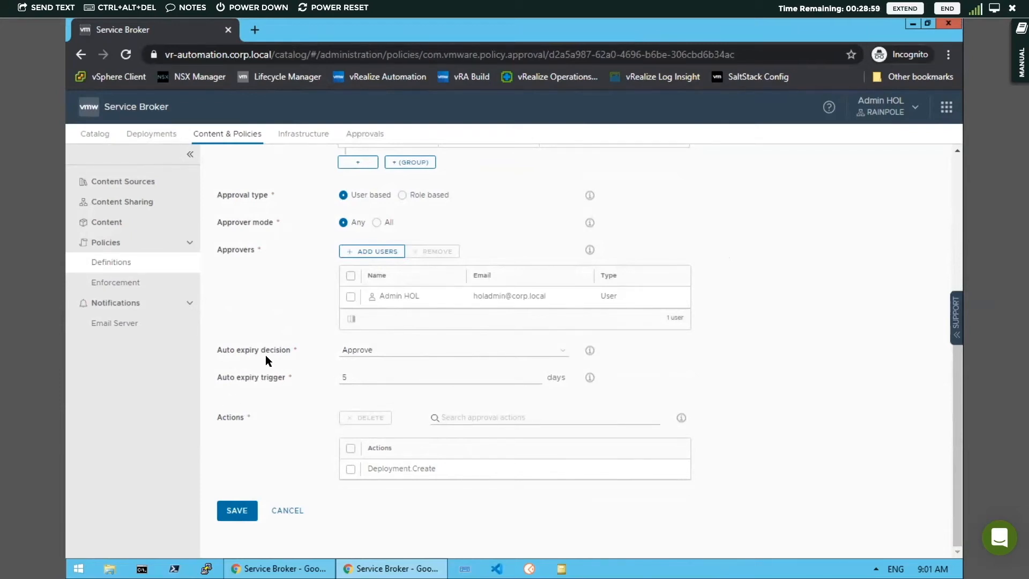
left_click(563, 353)
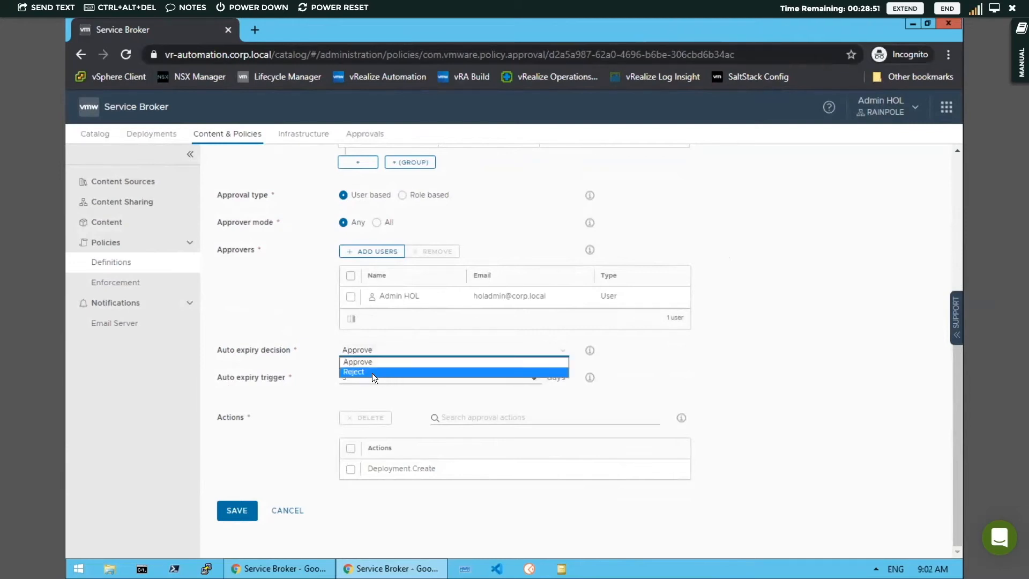
left_click(561, 353)
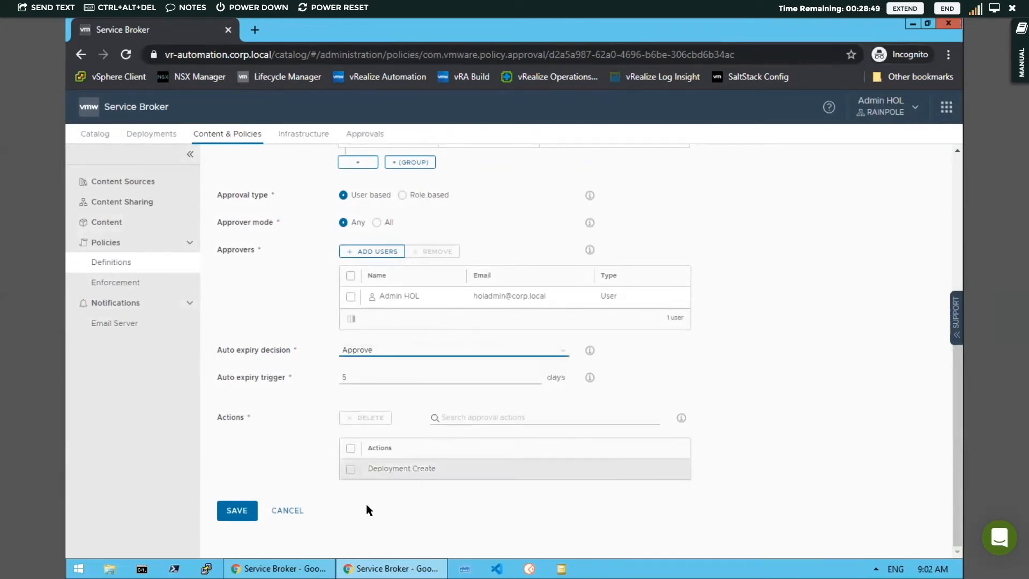
Close the Azure Approval policy without saving and review the My First Azure approval request's action and policy details.
left_click(289, 510)
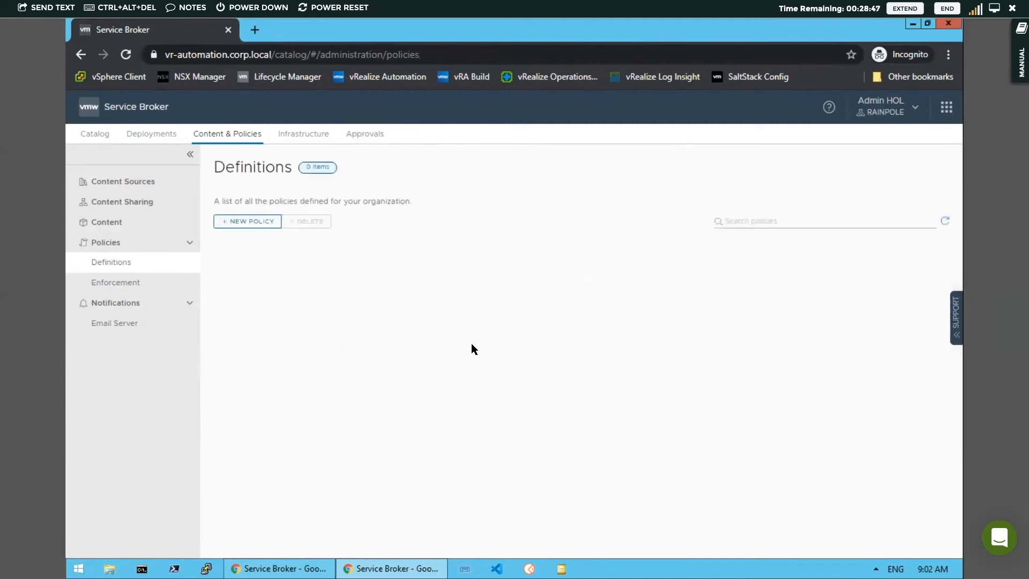
left_click(367, 134)
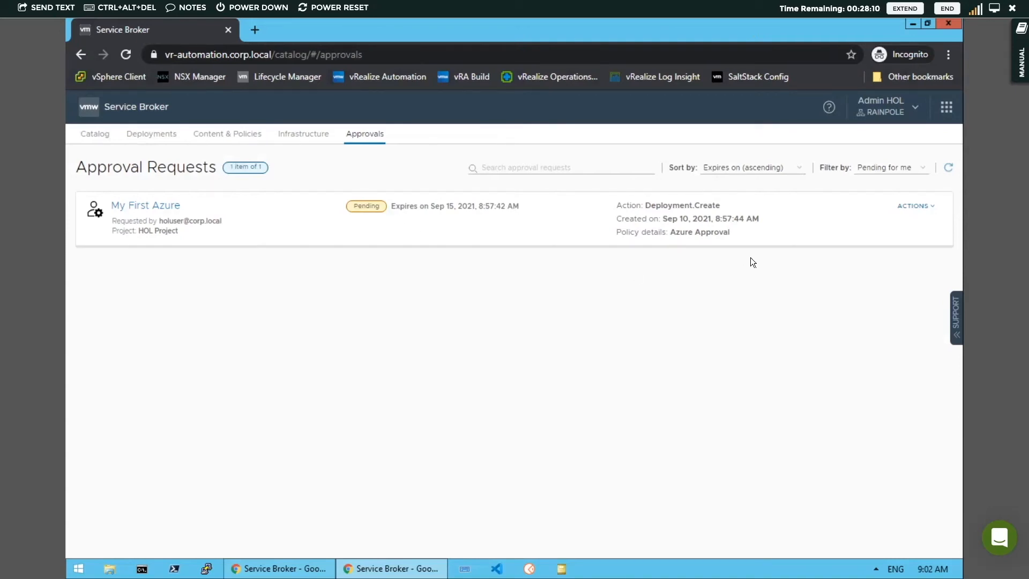
double_click(649, 206)
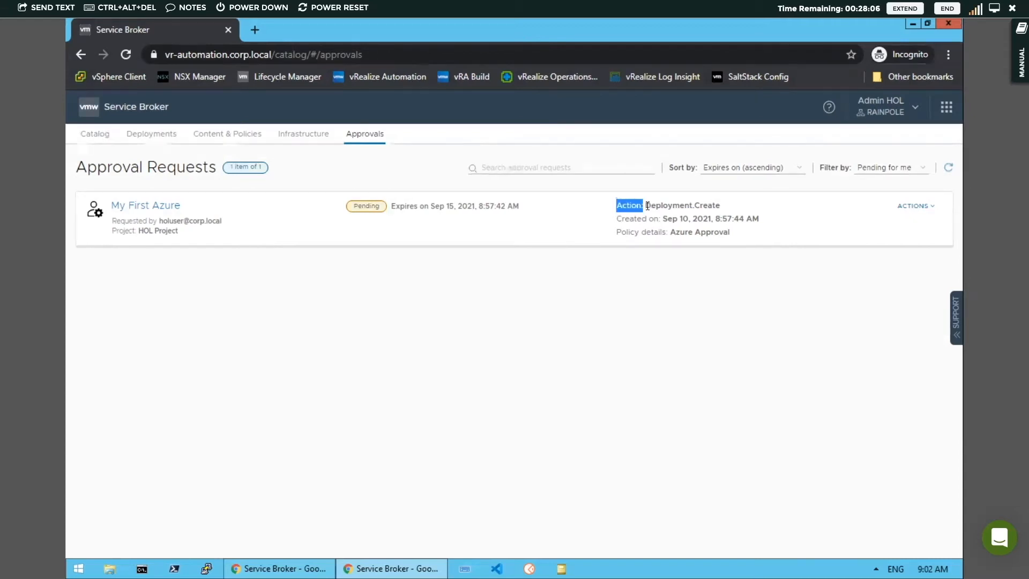
left_click(648, 208)
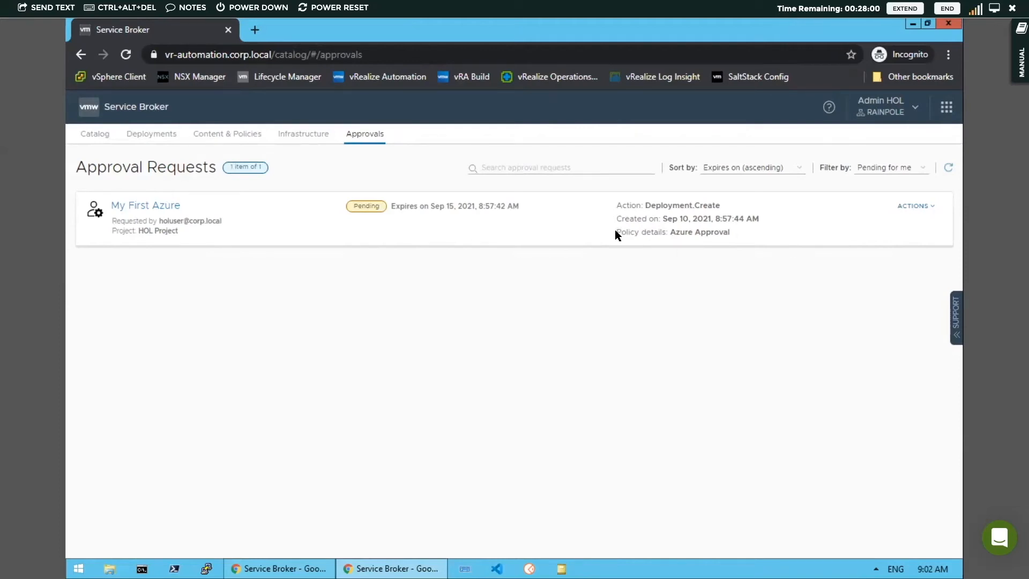
left_click_drag(667, 231, 713, 241)
left_click(709, 235)
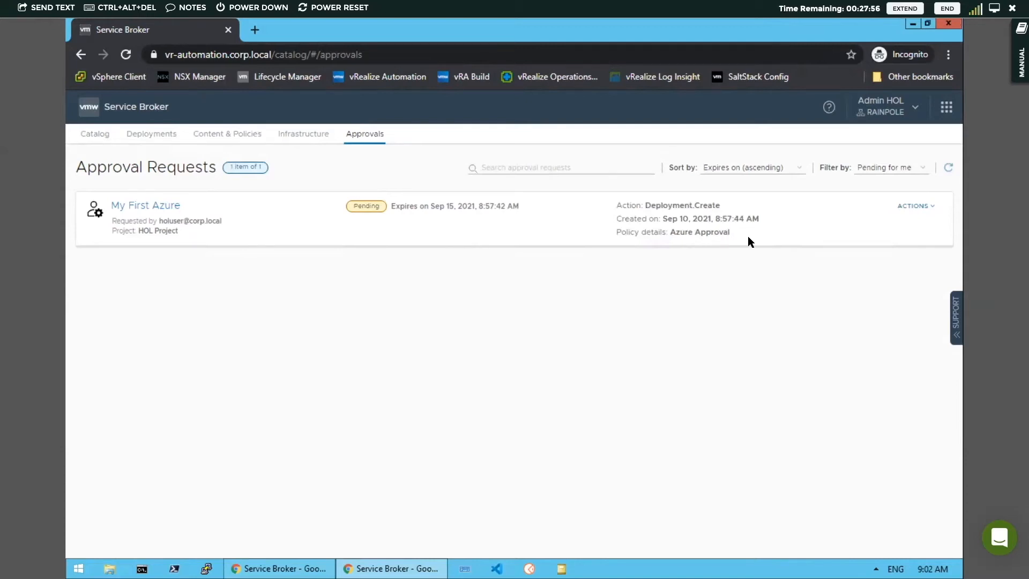
Reject the My First Azure approval request with the comment "Not enough detail provided".
left_click(926, 209)
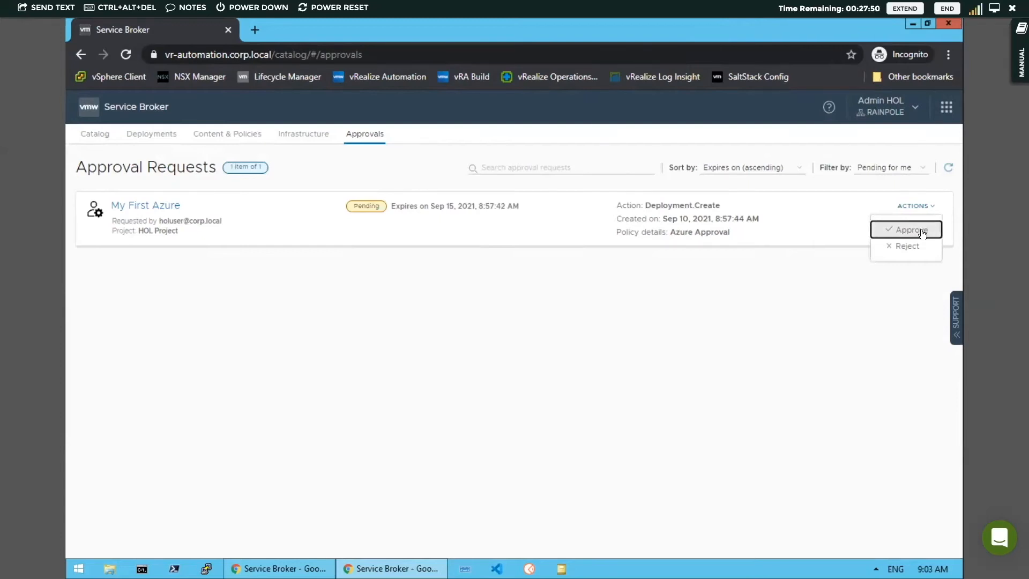
left_click(909, 248)
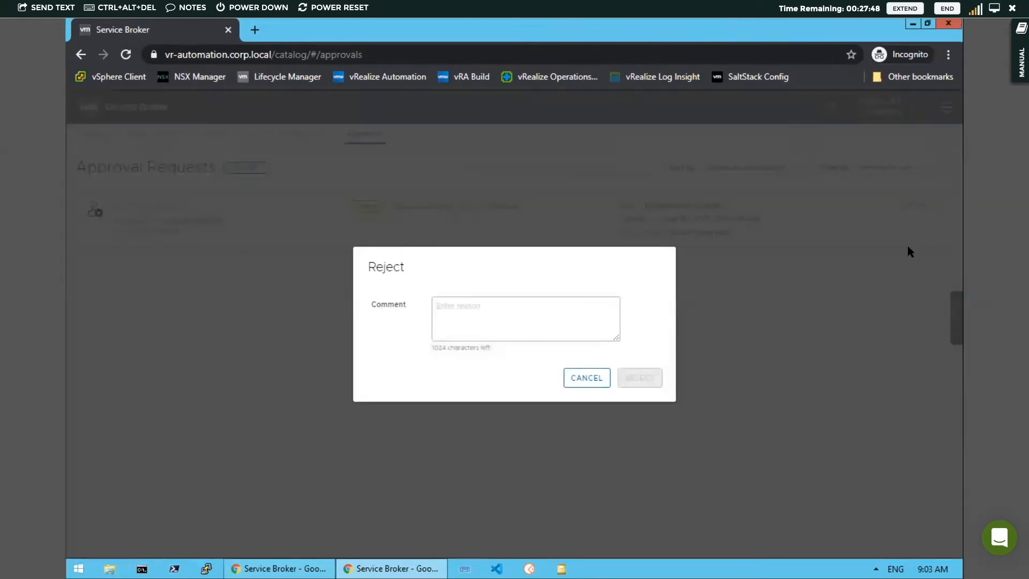
left_click(447, 305)
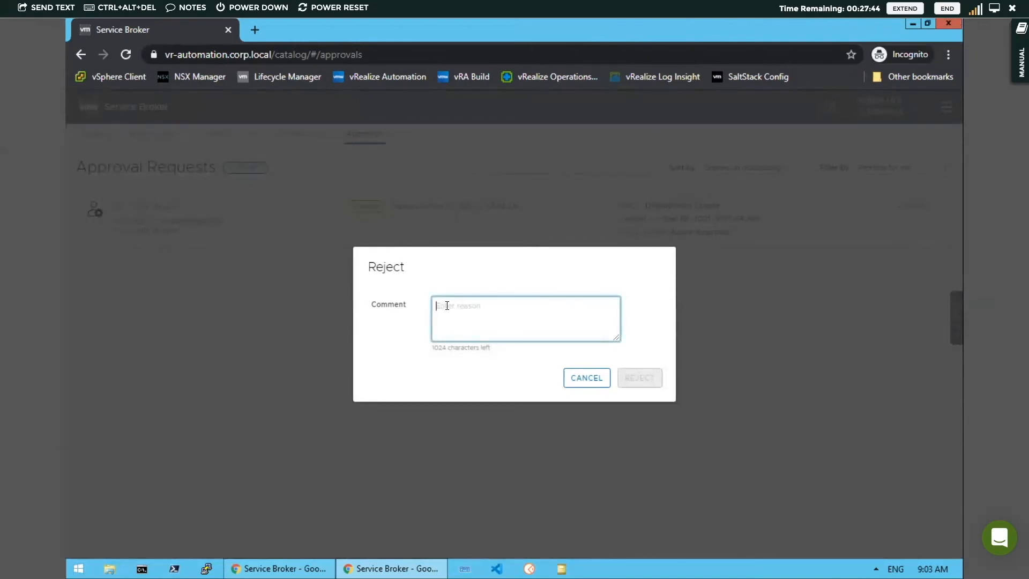
type("No enoug")
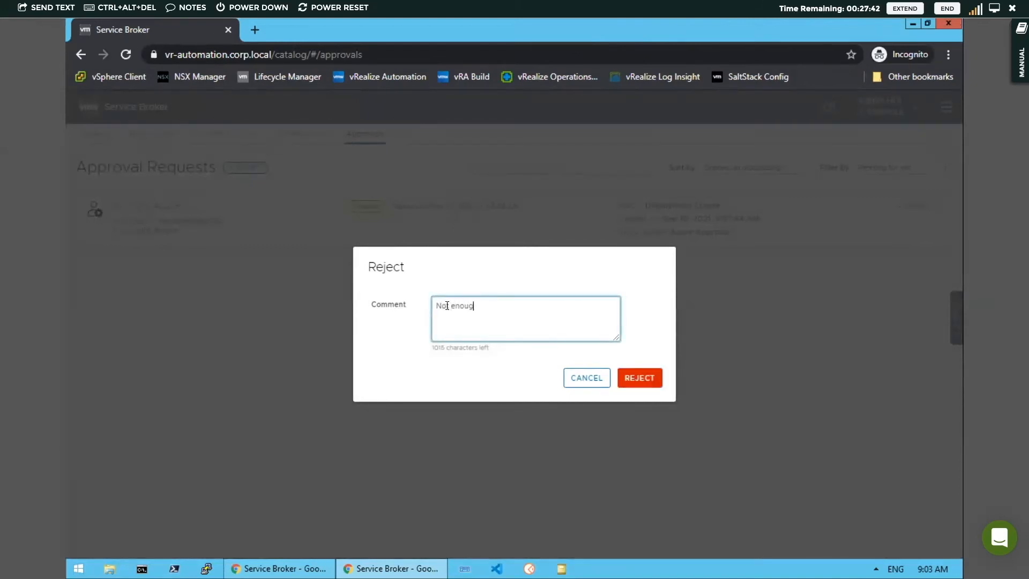
type("h detail provided")
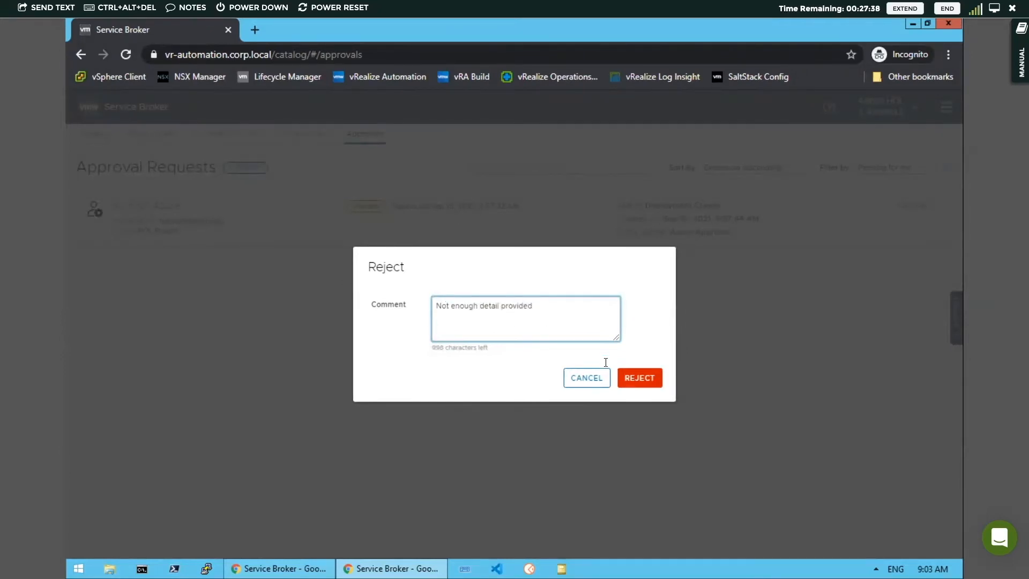
left_click(650, 381)
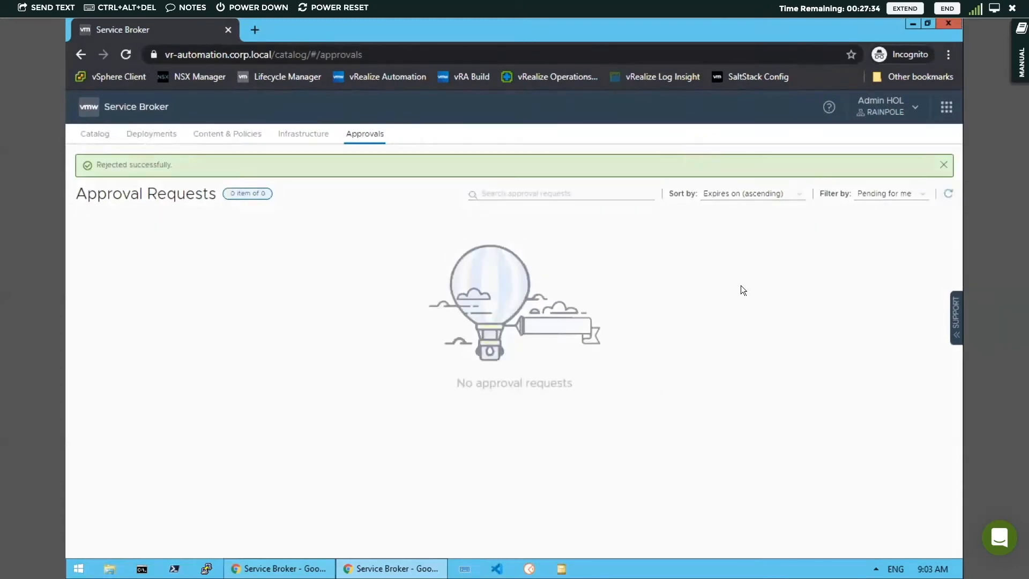
Close the admin's browser window and refresh the My First Azure deployment history in the holuser session to check the request's progress.
left_click(949, 24)
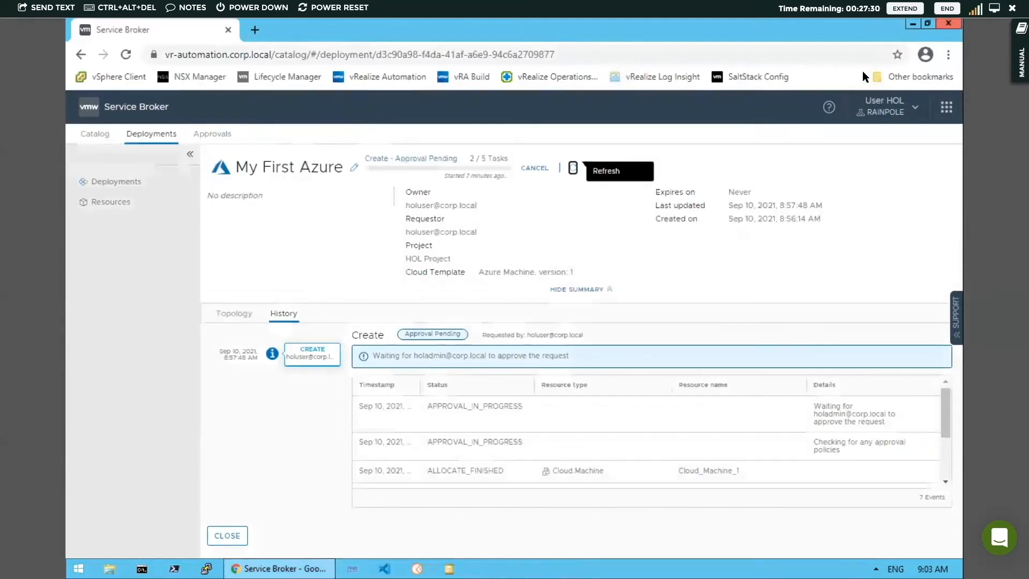
left_click(573, 168)
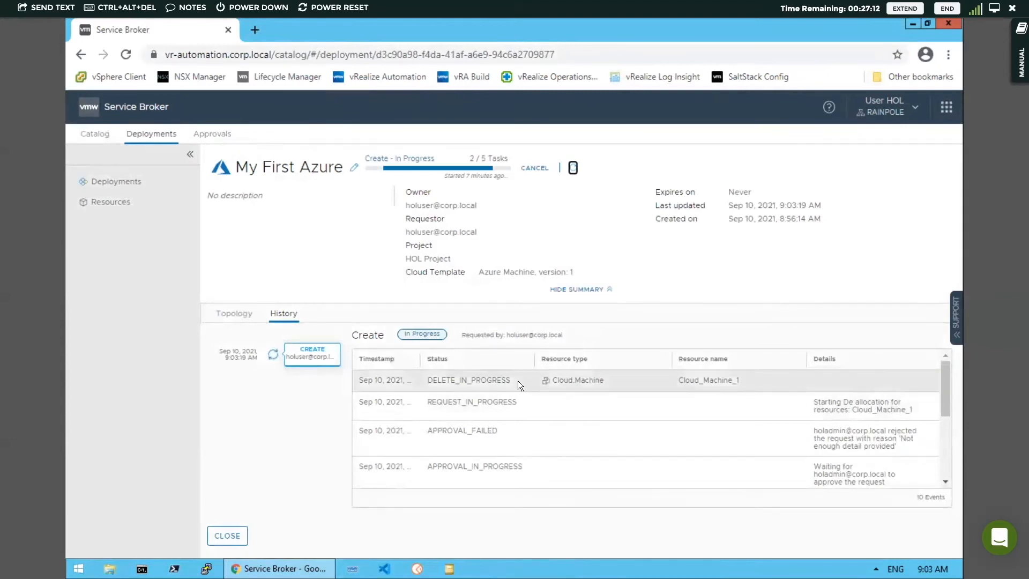
left_click(572, 168)
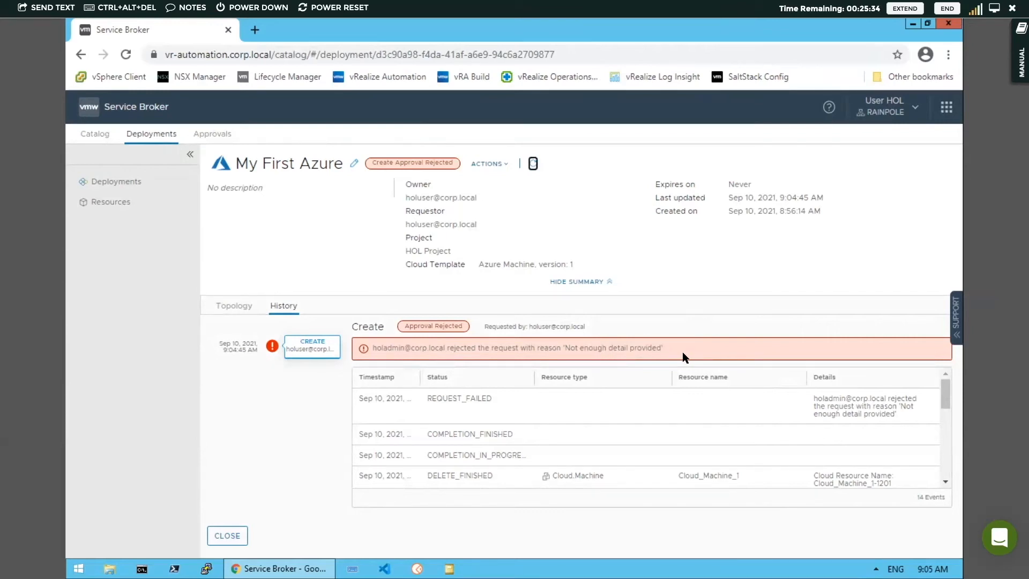
Return to the deployments list, expand hol-windows and look over the actions offered for the whole deployment.
left_click(155, 136)
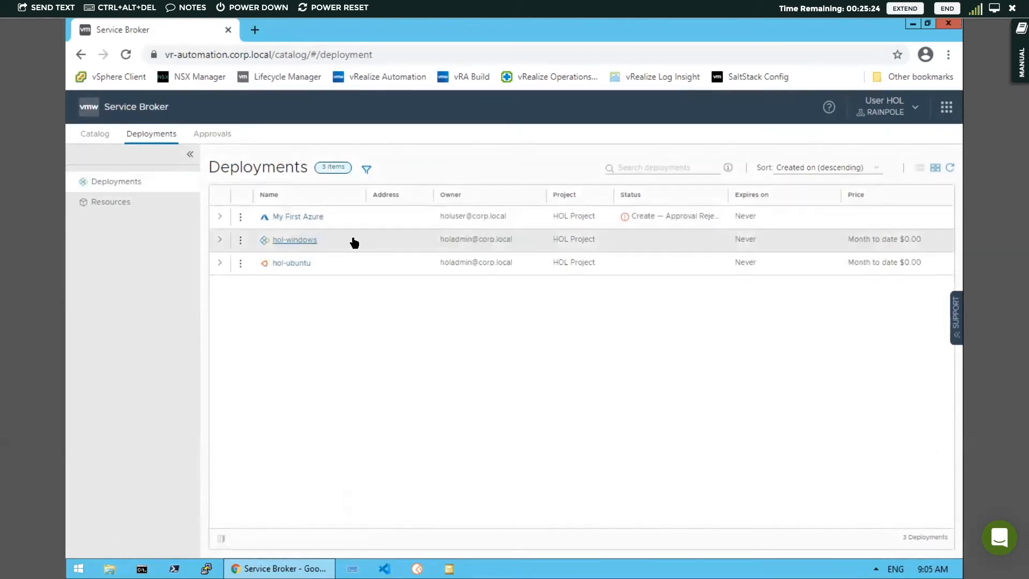
left_click(220, 240)
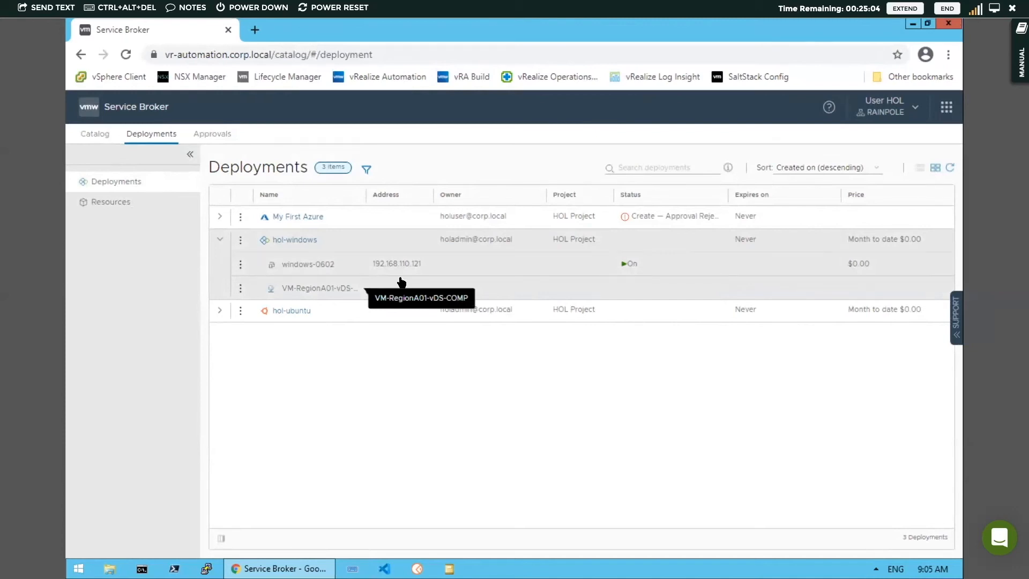
left_click(240, 241)
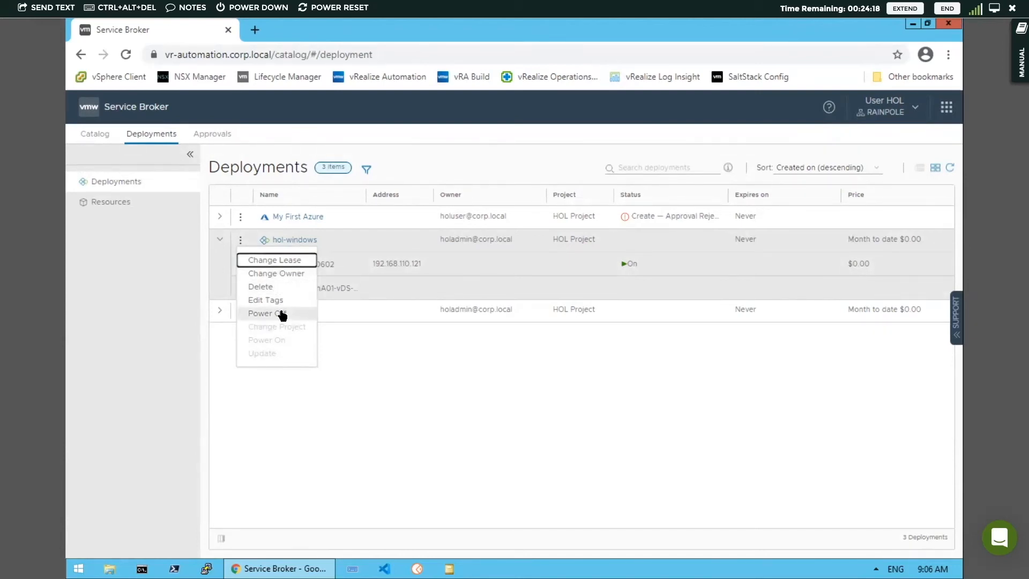
left_click(364, 244)
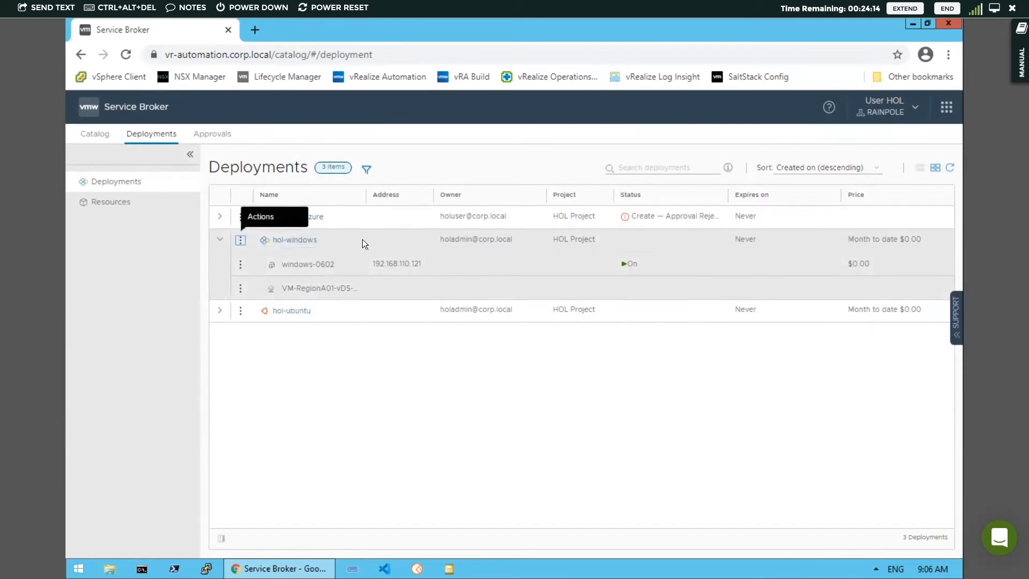
Look through all day-2 actions offered for the windows-0602 machine, then collapse the hol-windows deployment.
left_click(240, 265)
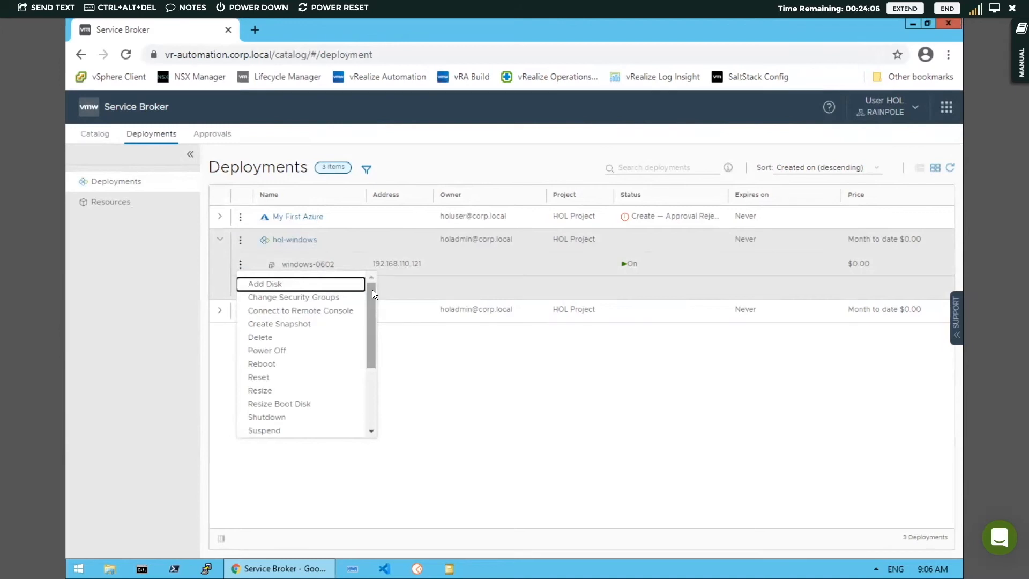
left_click_drag(371, 297, 374, 384)
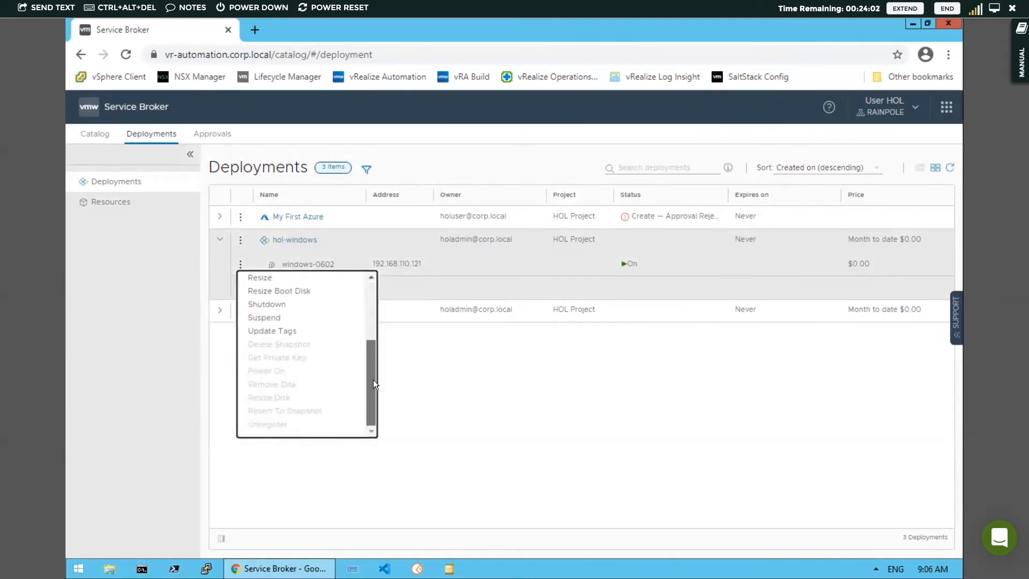
scroll(371, 312, "up", 5)
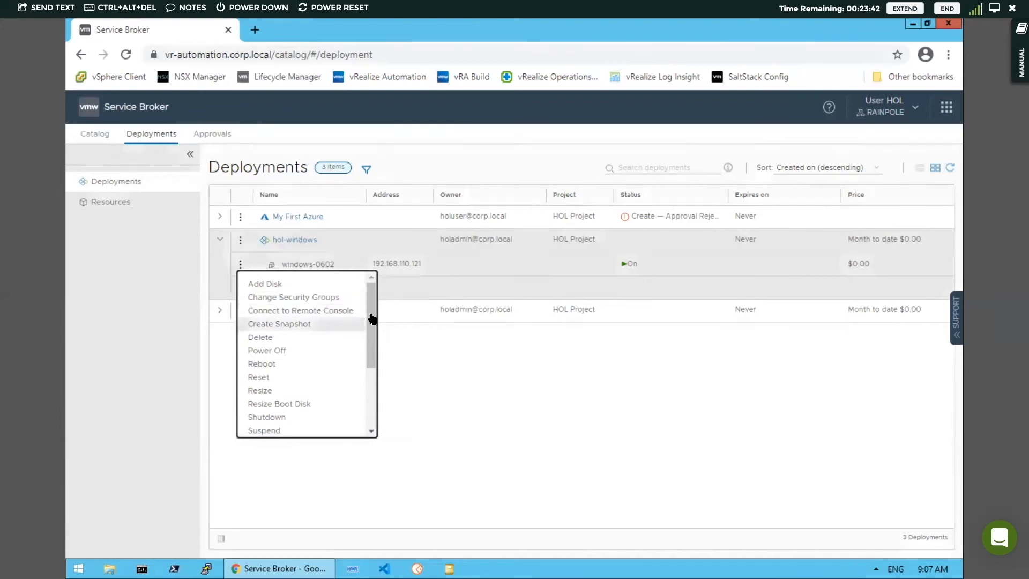
left_click_drag(371, 356, 372, 411)
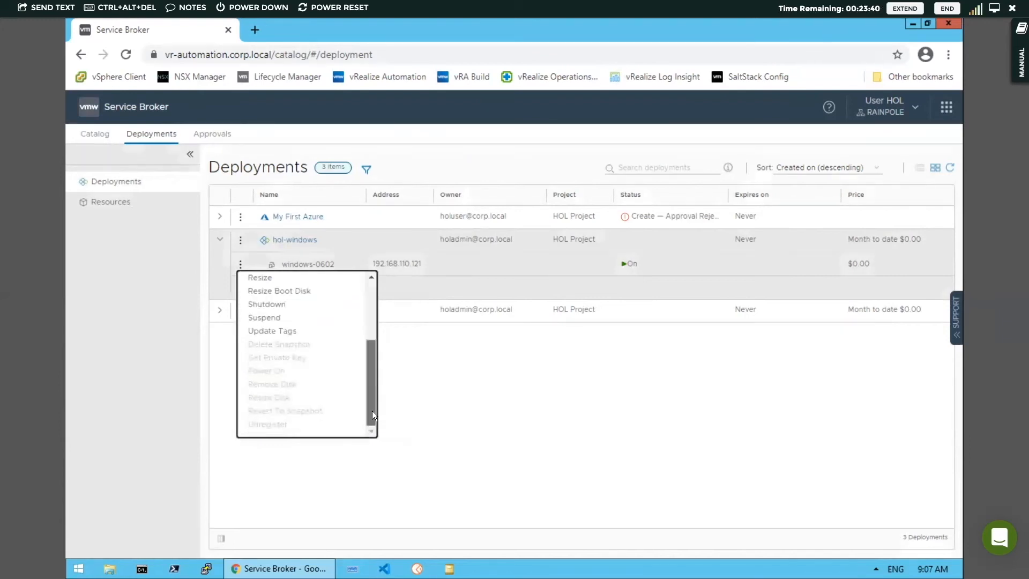
left_click(463, 389)
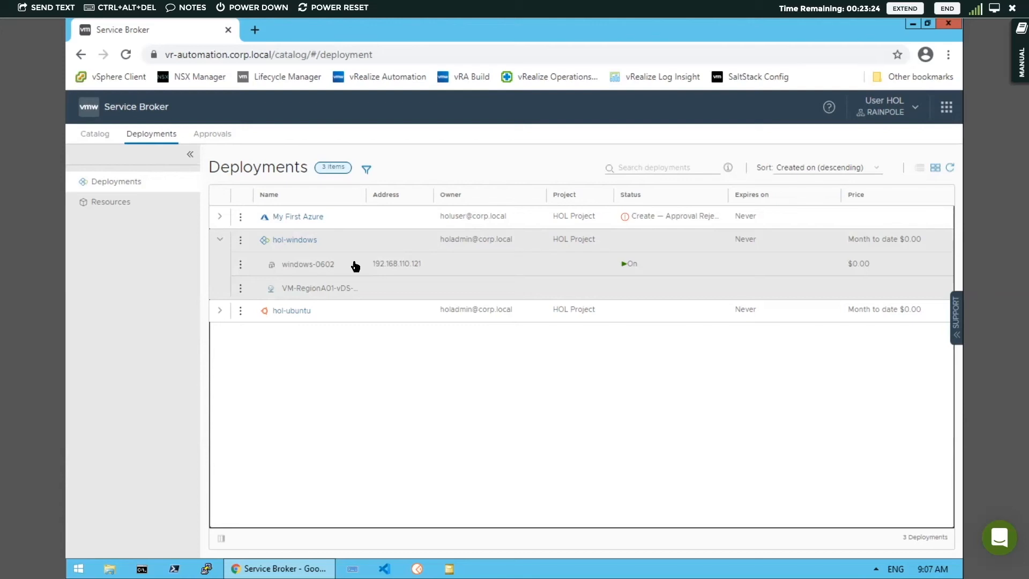
left_click(220, 241)
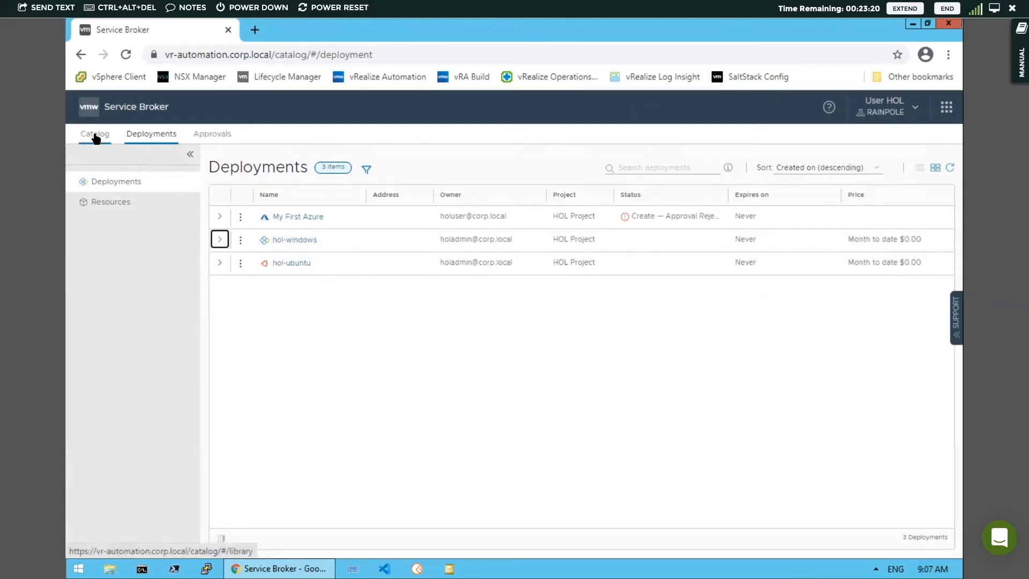
Open the hol-windows deployment and examine the topology details of its windows machine and vSphere network.
left_click(294, 241)
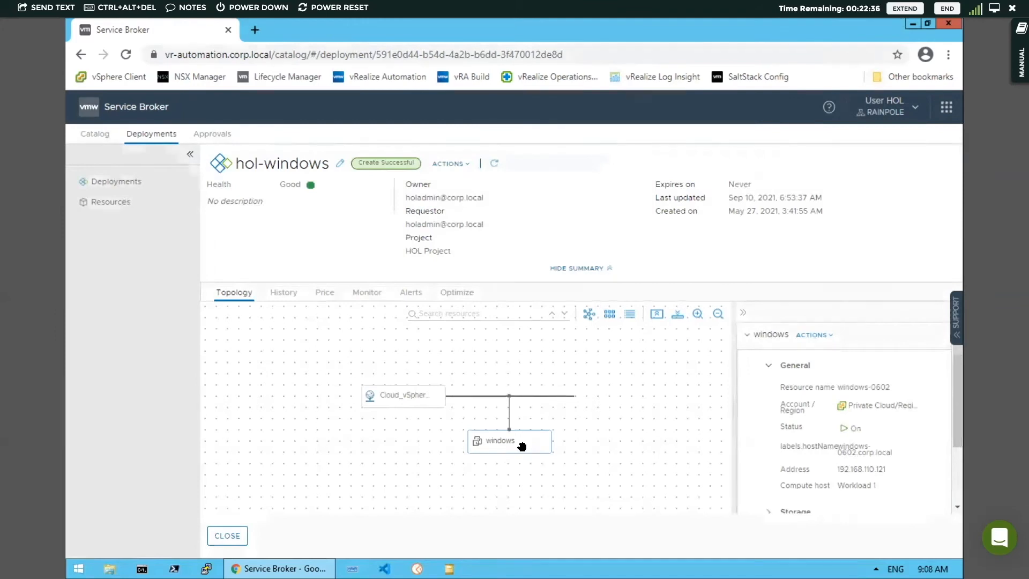
left_click_drag(515, 457, 510, 452)
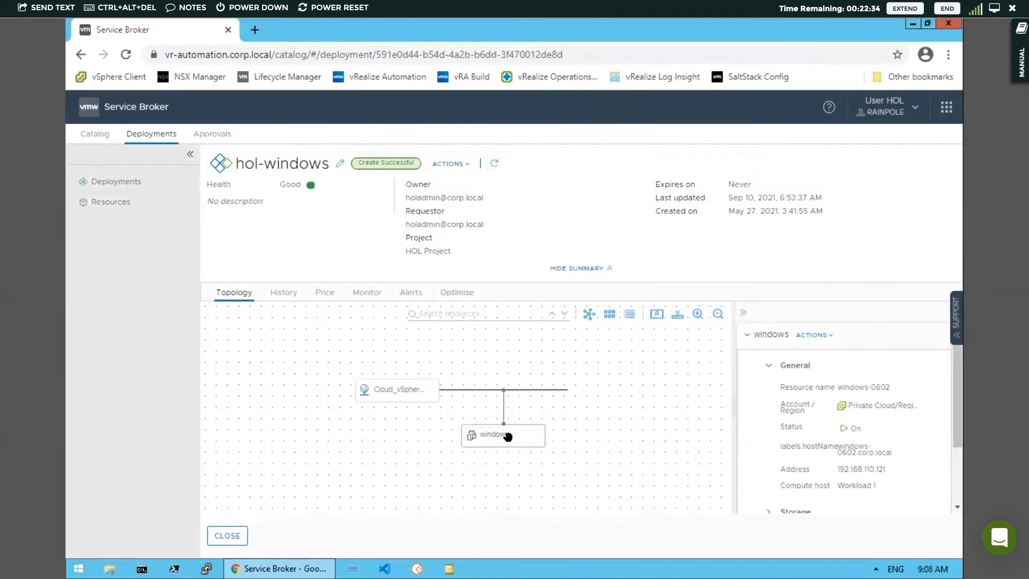
left_click(510, 443)
left_click_drag(958, 397, 955, 458)
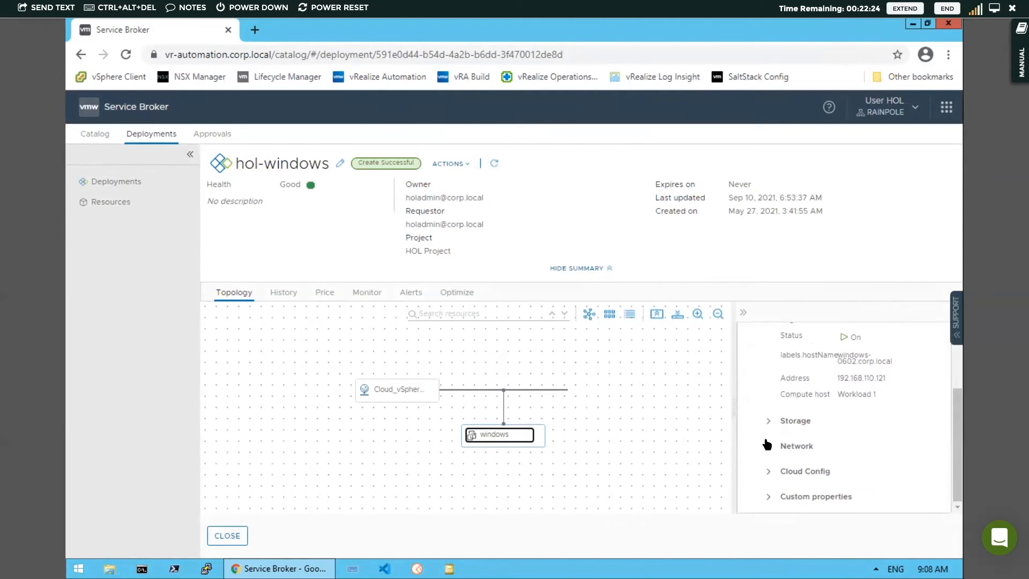
left_click(396, 389)
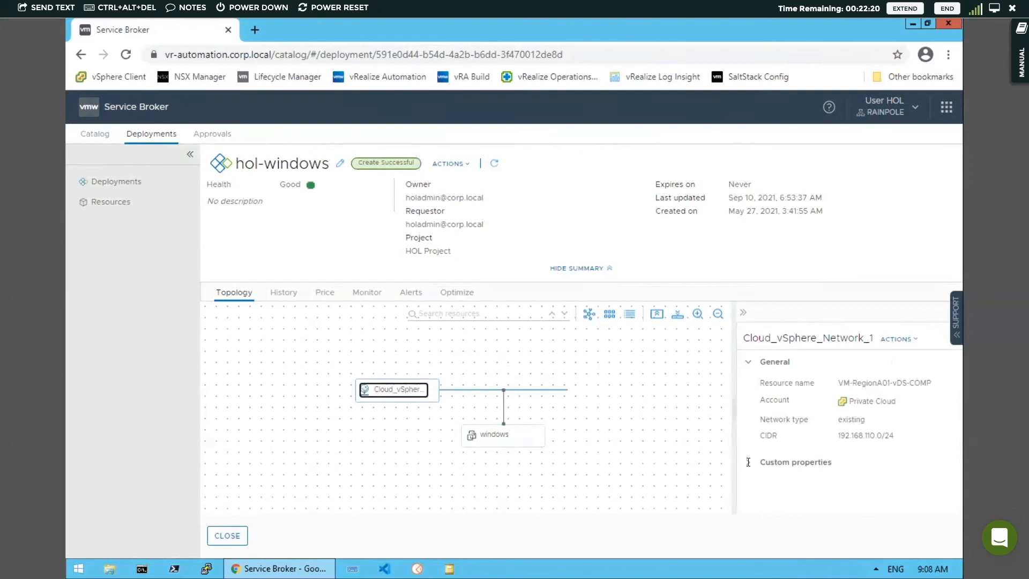
Review the hol-windows deployment's creation history, health status, and CPU and memory monitoring charts.
left_click(283, 293)
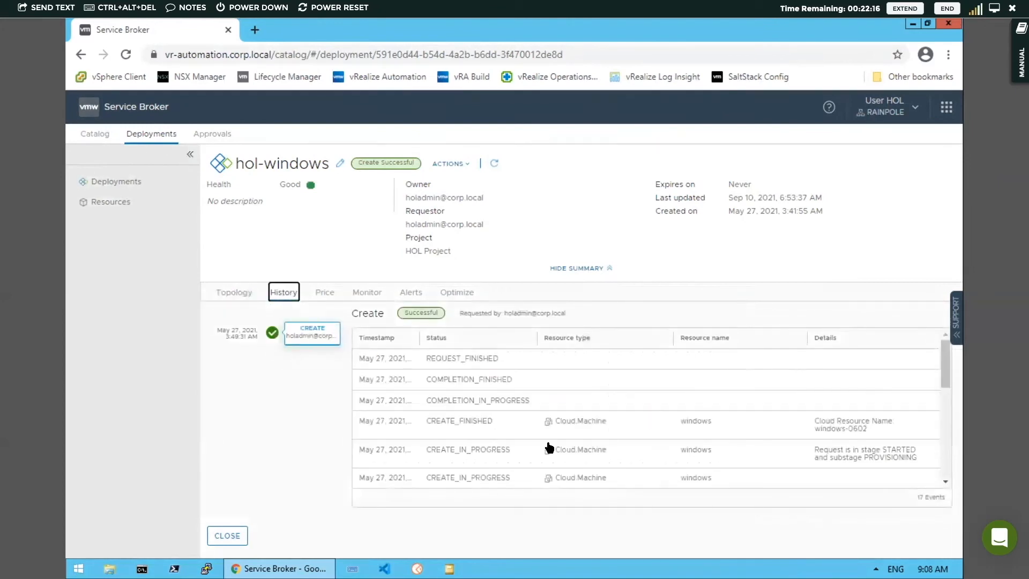
mouse_move(944, 366)
left_mouse_down()
mouse_move(951, 462)
mouse_move(944, 350)
left_mouse_up()
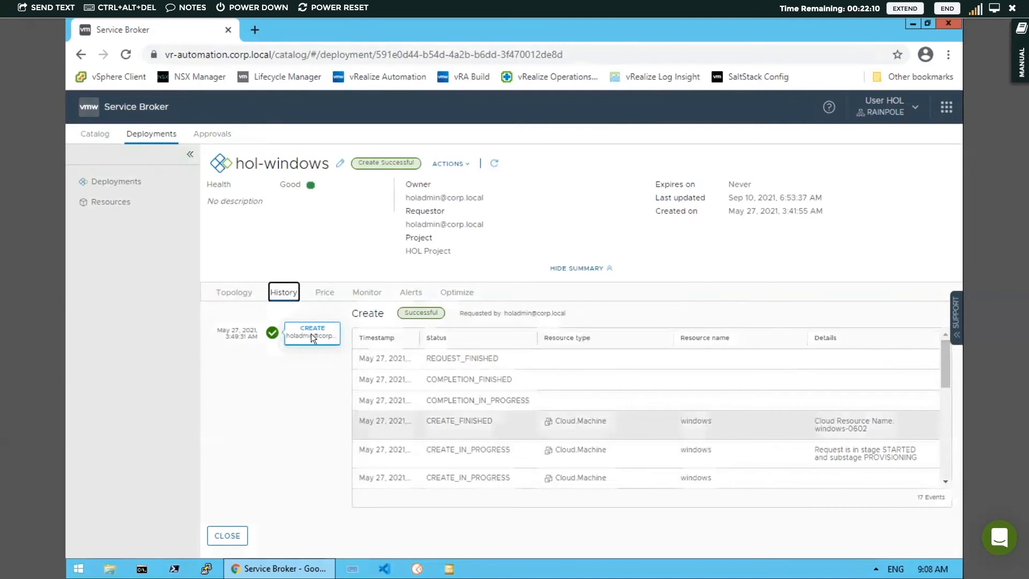
left_click(366, 295)
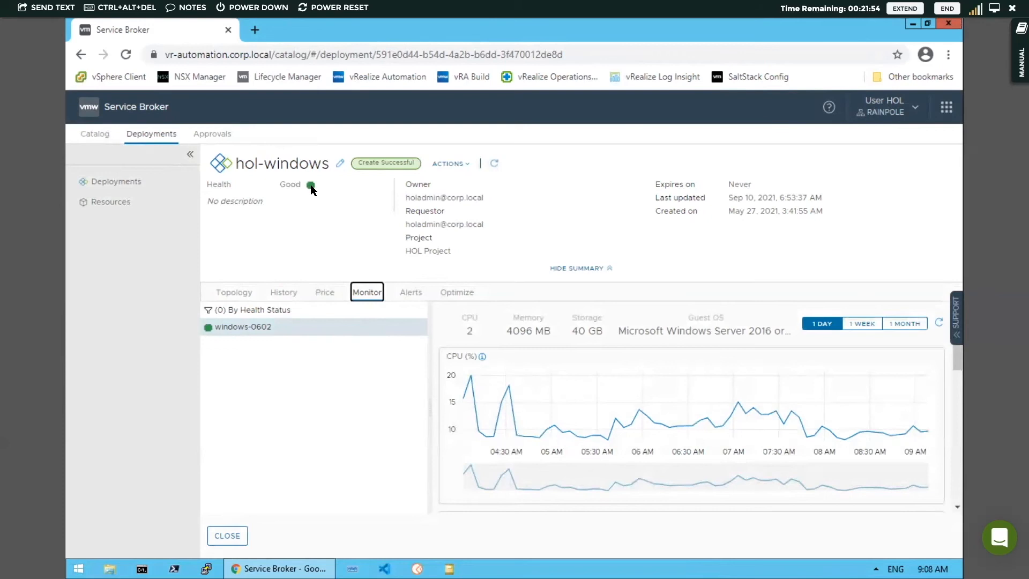
mouse_move(311, 184)
mouse_move(958, 341)
left_mouse_down()
mouse_move(957, 456)
mouse_move(954, 329)
left_mouse_up()
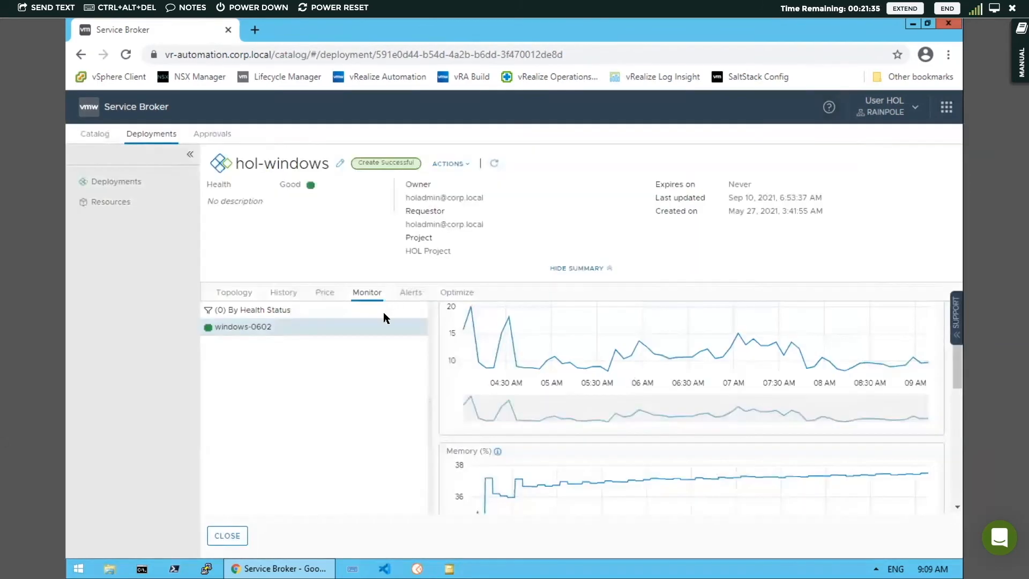
Check the hol-windows deployment's active alerts and optimization recommendations, selecting windows-0602 among the rightsizable VMs.
left_click(410, 293)
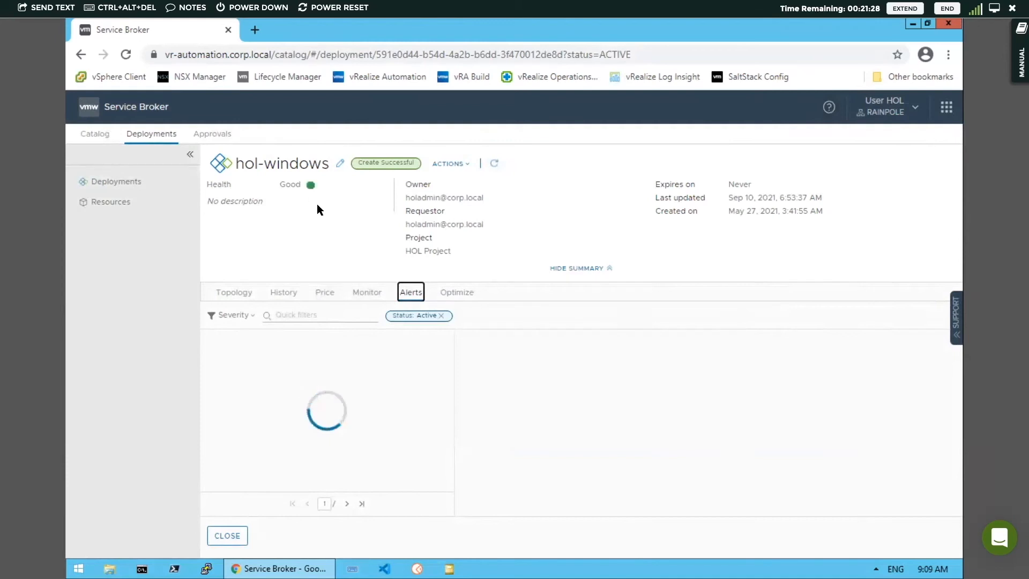
left_click(456, 292)
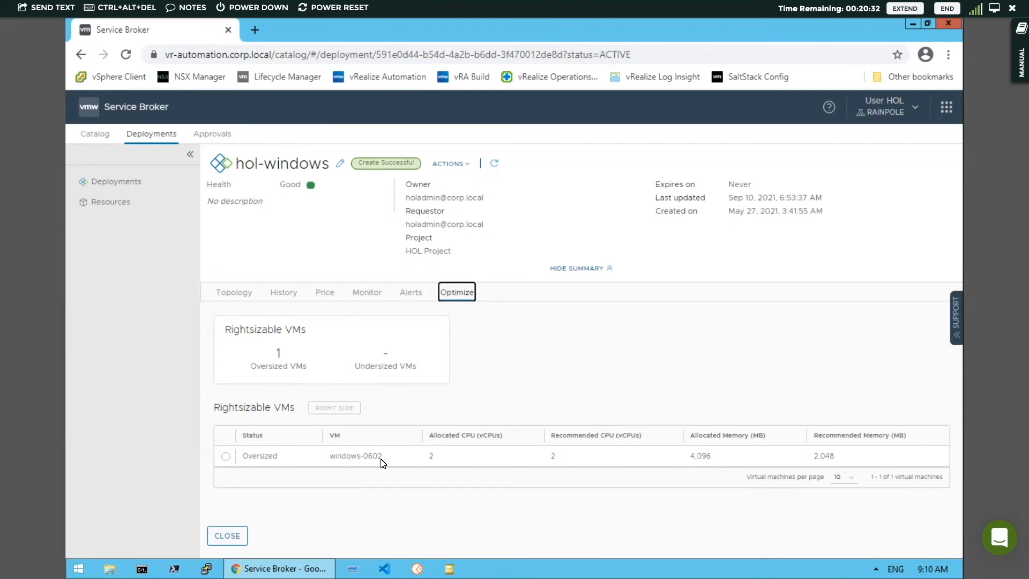
left_click(225, 457)
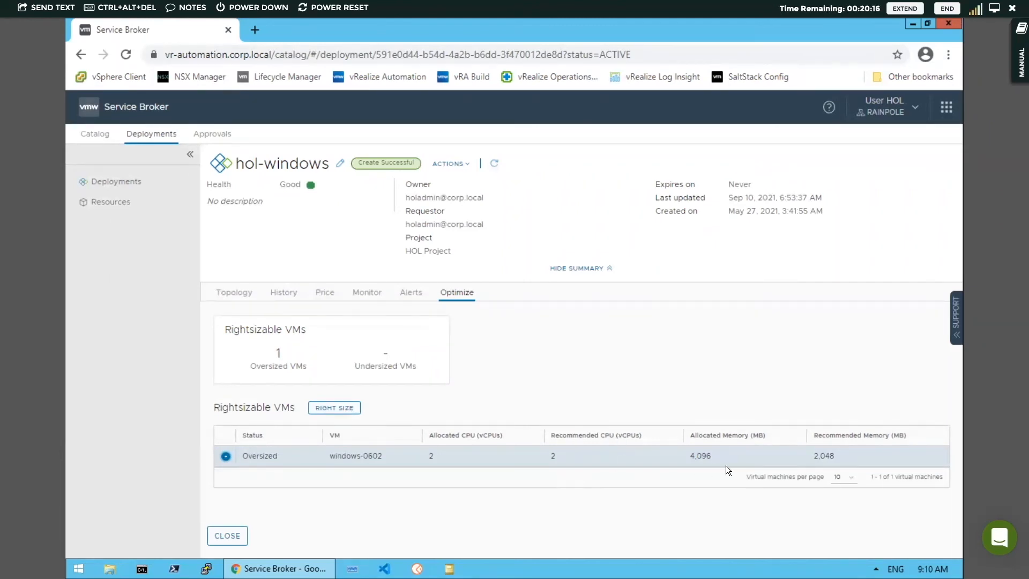
Sign out of the current user account and proceed to the vRealize Automation login page.
left_click(221, 536)
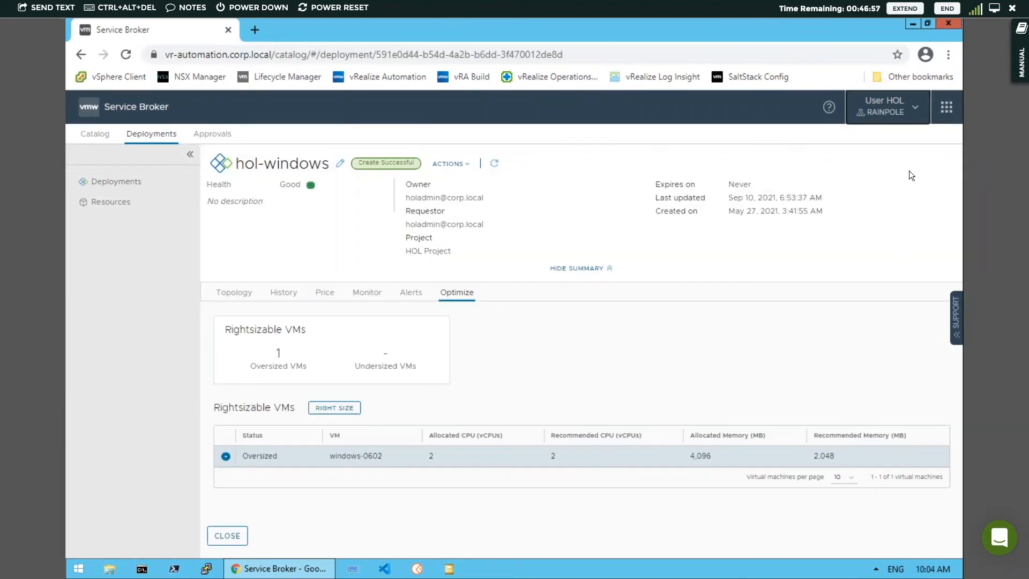
left_click(913, 109)
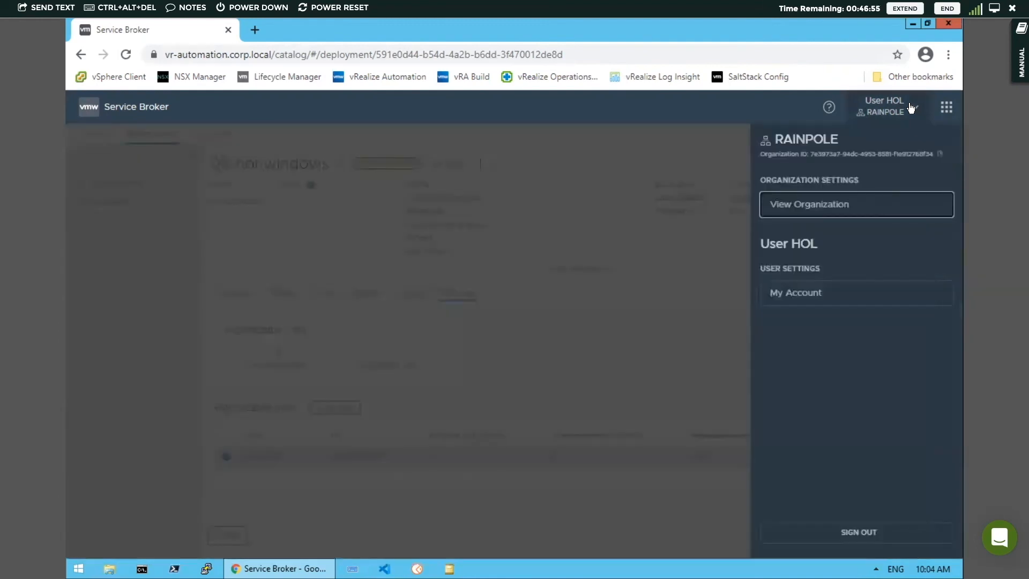
left_click(858, 532)
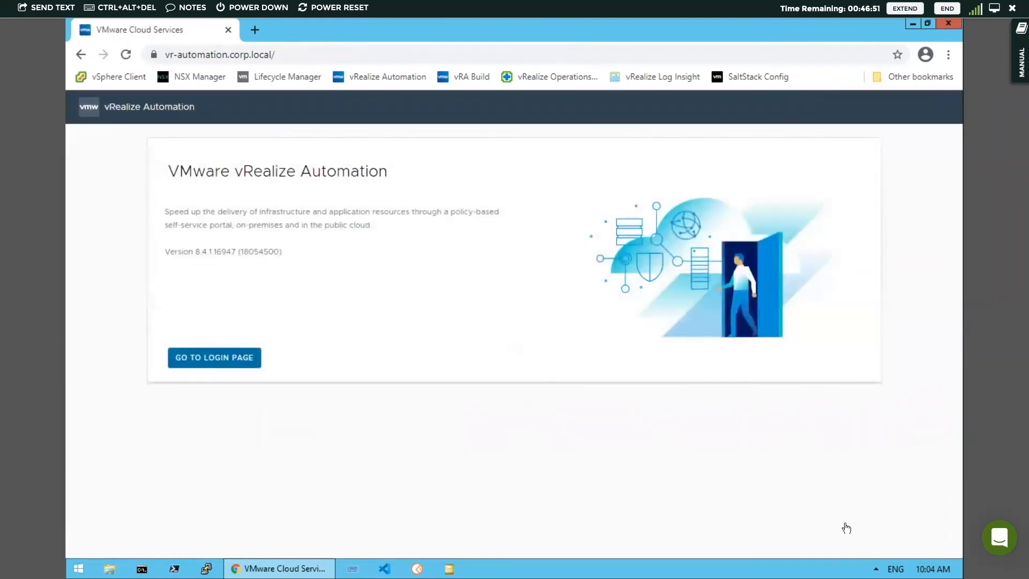
left_click(226, 360)
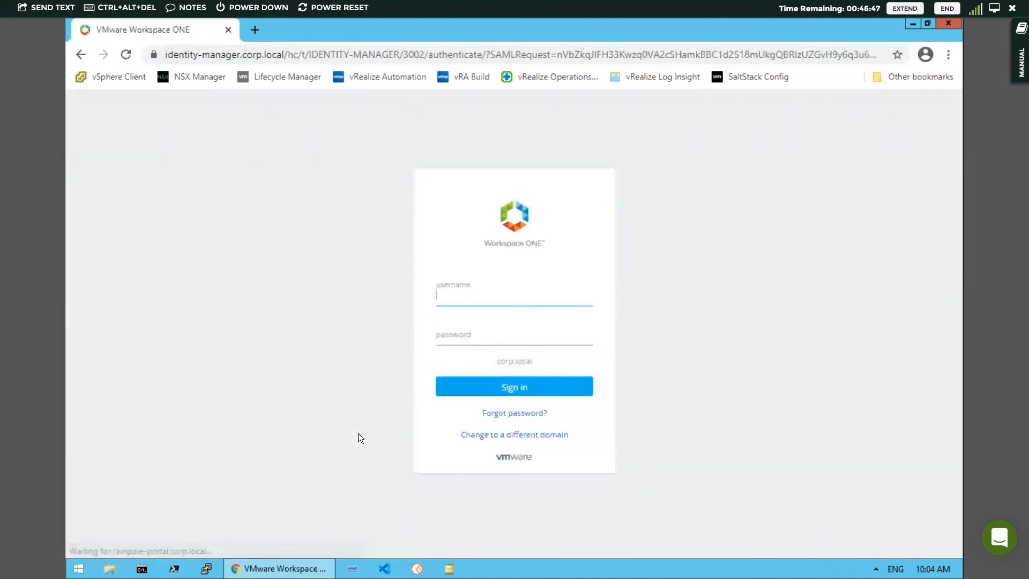
Sign in as holadmin with the account password and open the Cloud Assembly service.
type("hol")
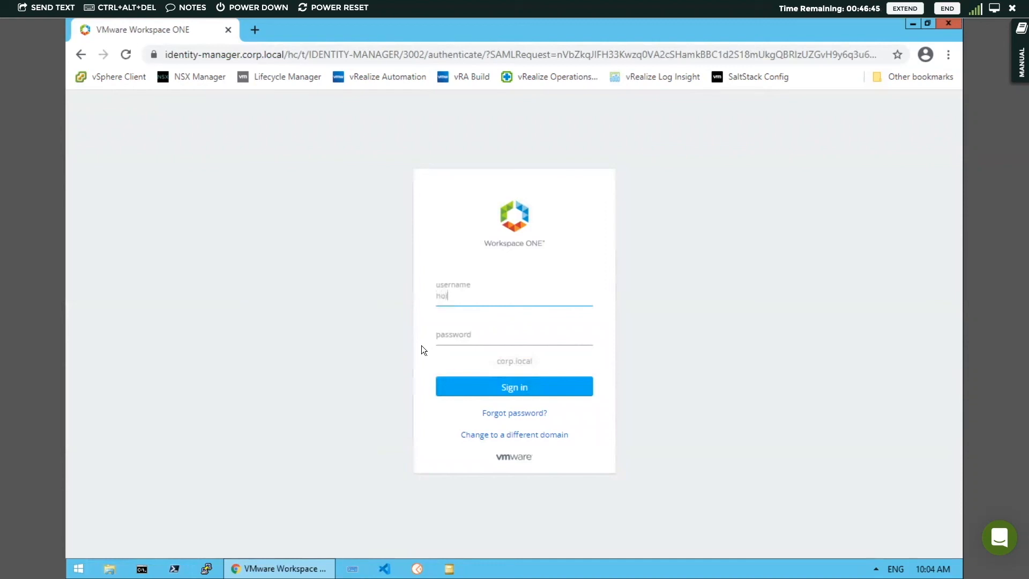
type("admin")
key("Tab")
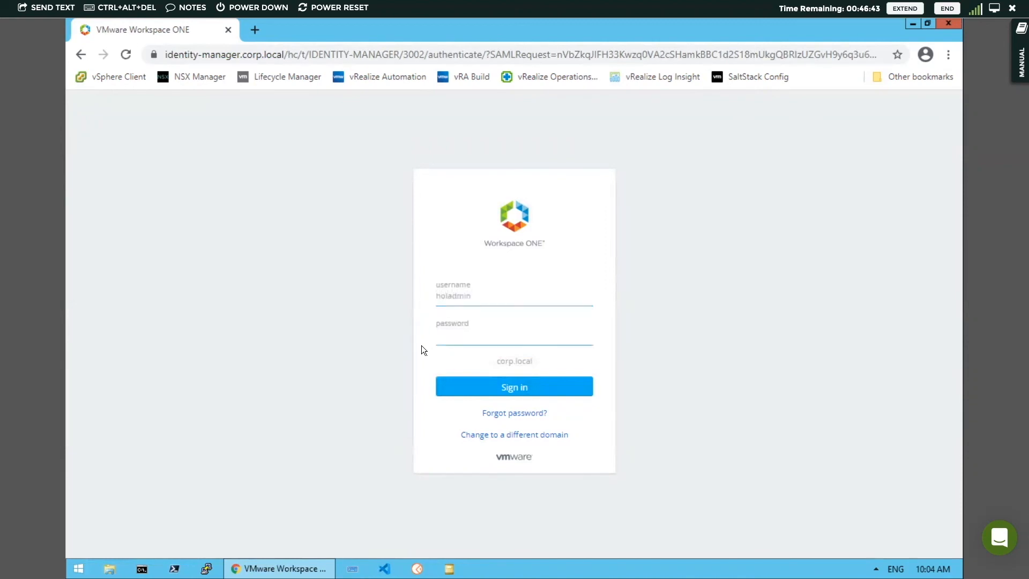
type("VMware1!")
left_click(473, 379)
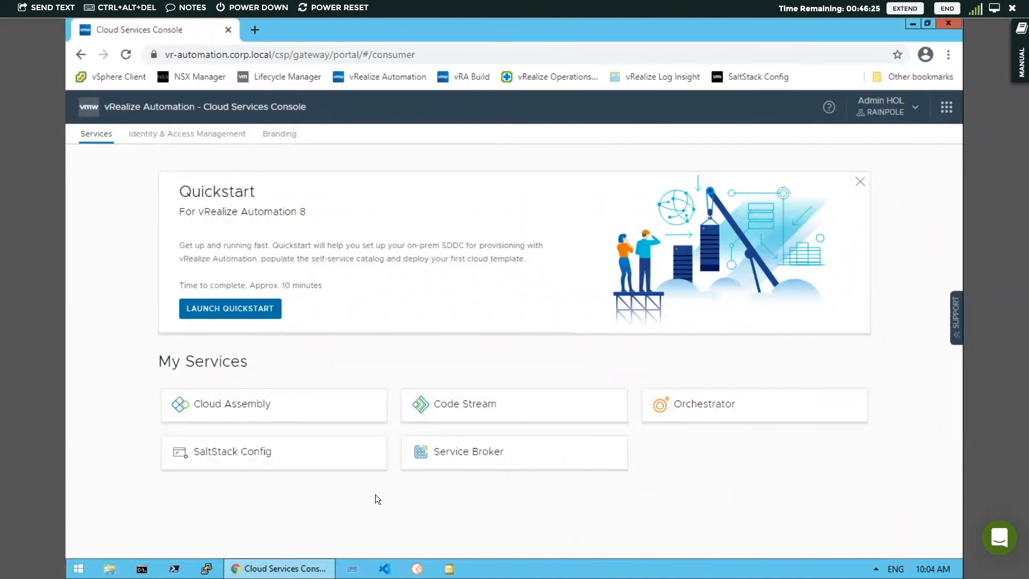
left_click(270, 406)
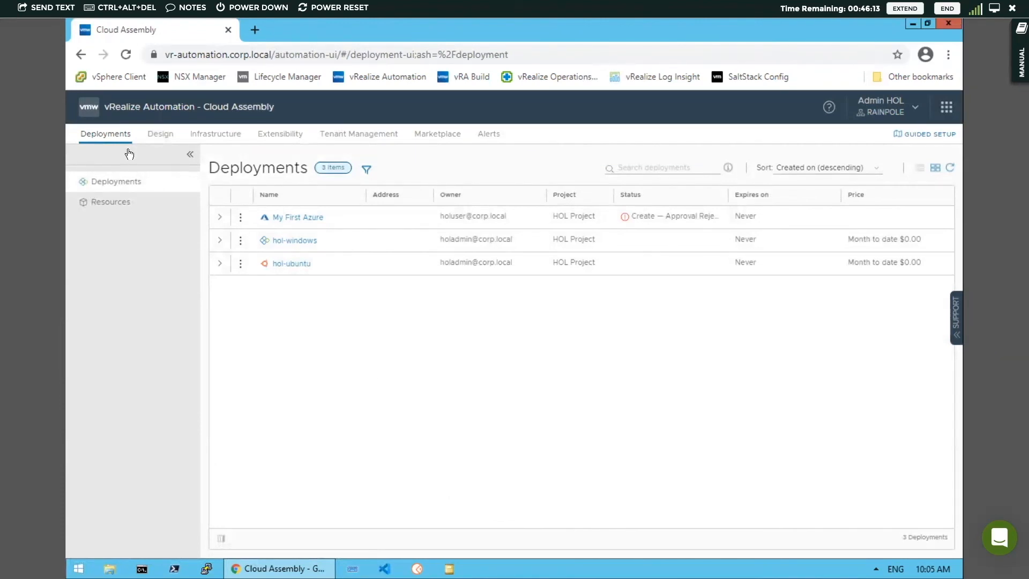
Look over the cloud templates, cloud accounts, cloud zones and the remaining infrastructure sections.
left_click(160, 134)
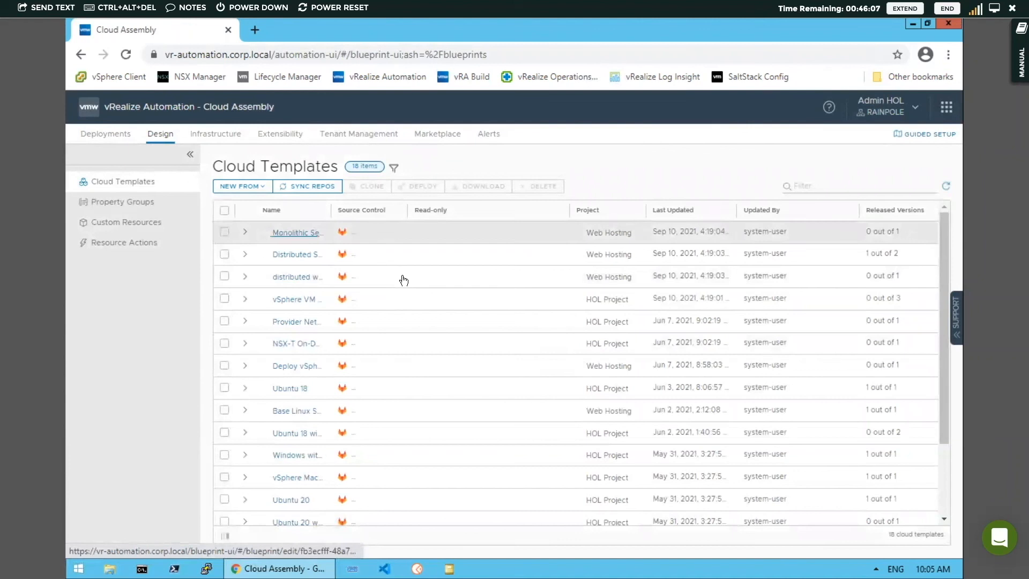
left_click(209, 134)
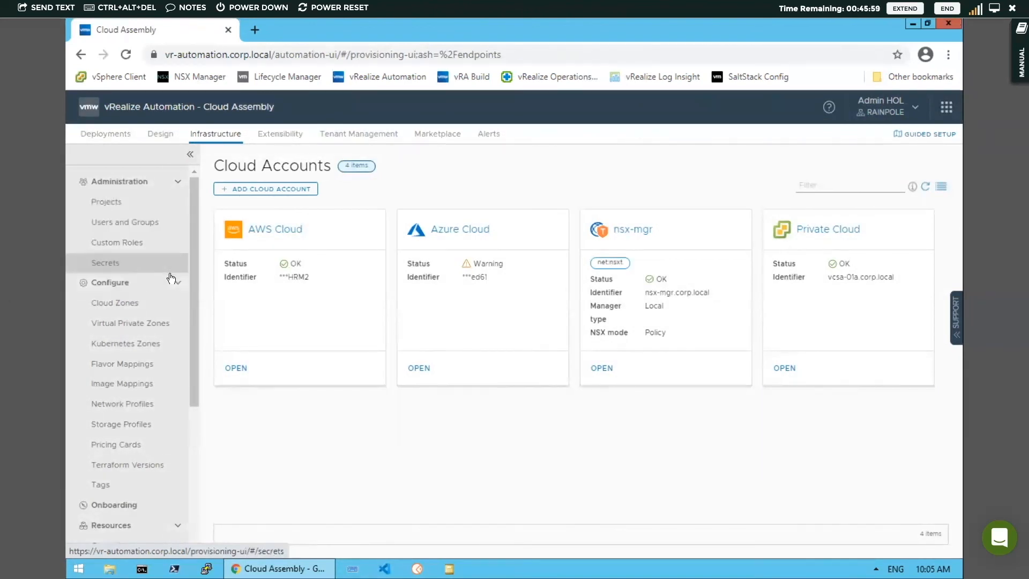
left_click(143, 309)
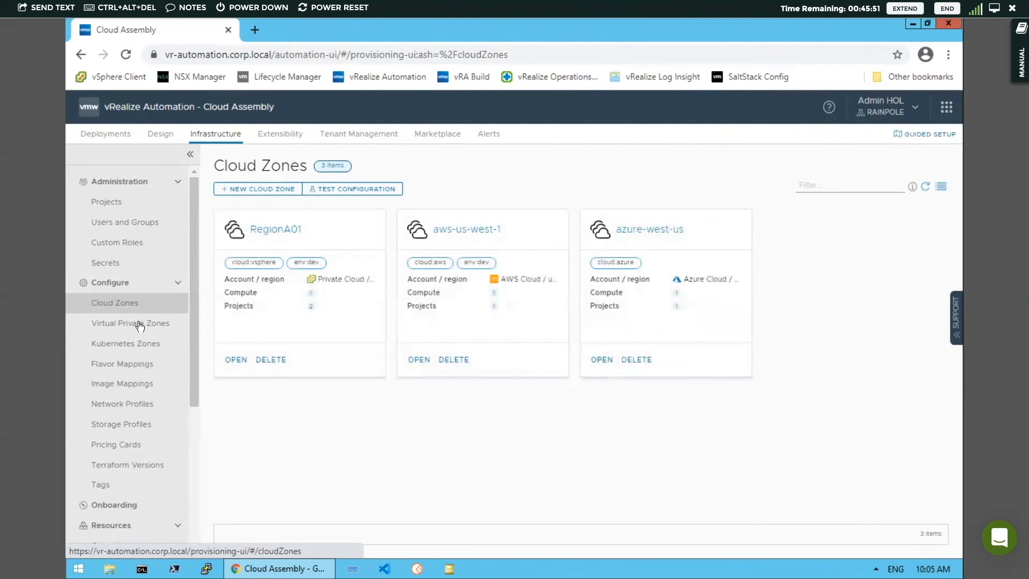
scroll(139, 337, "down", 4)
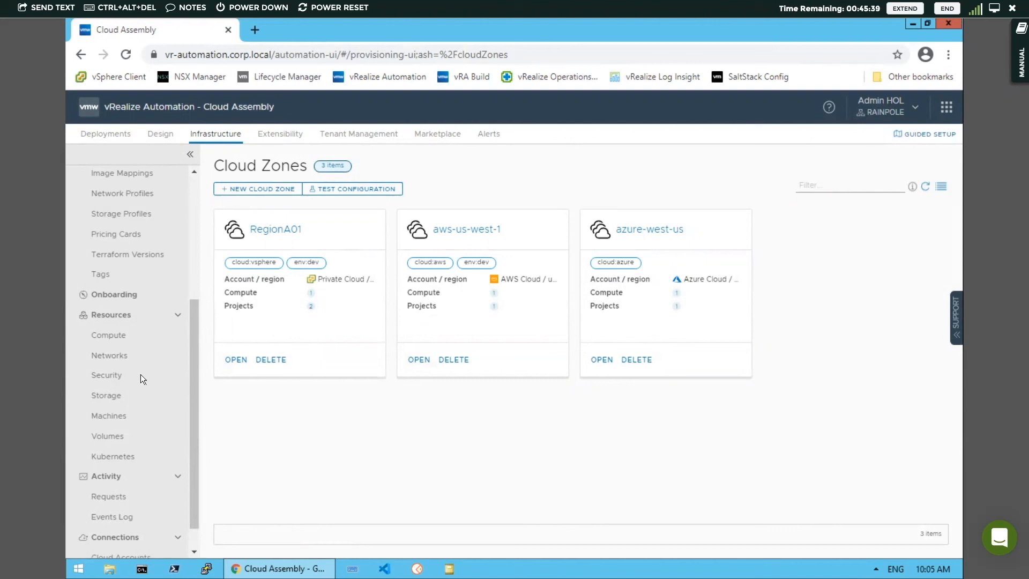
scroll(142, 374, "down", 1)
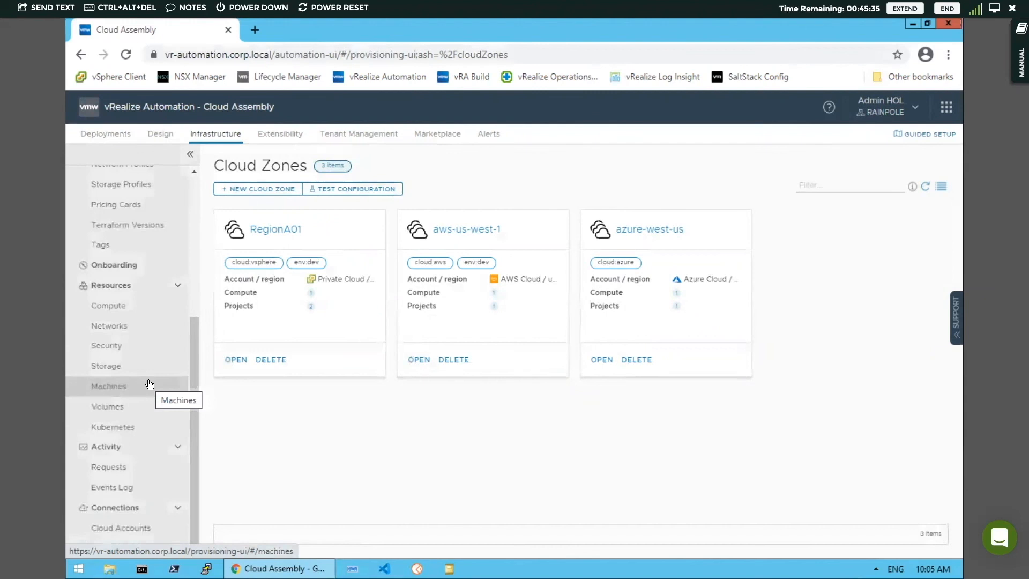
Review the extensibility events and look at the library's event topics and workflows.
left_click(281, 135)
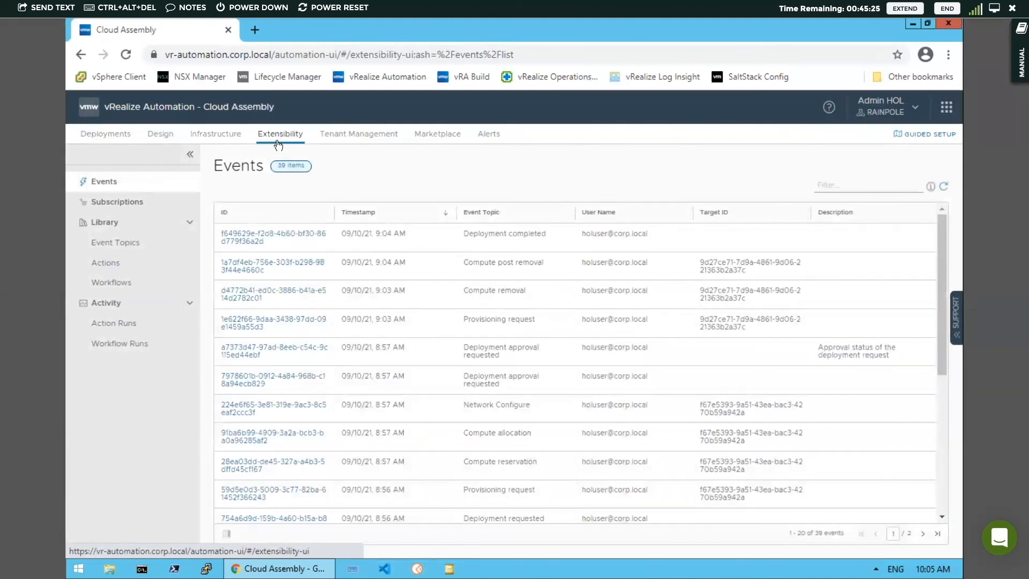
left_click(122, 244)
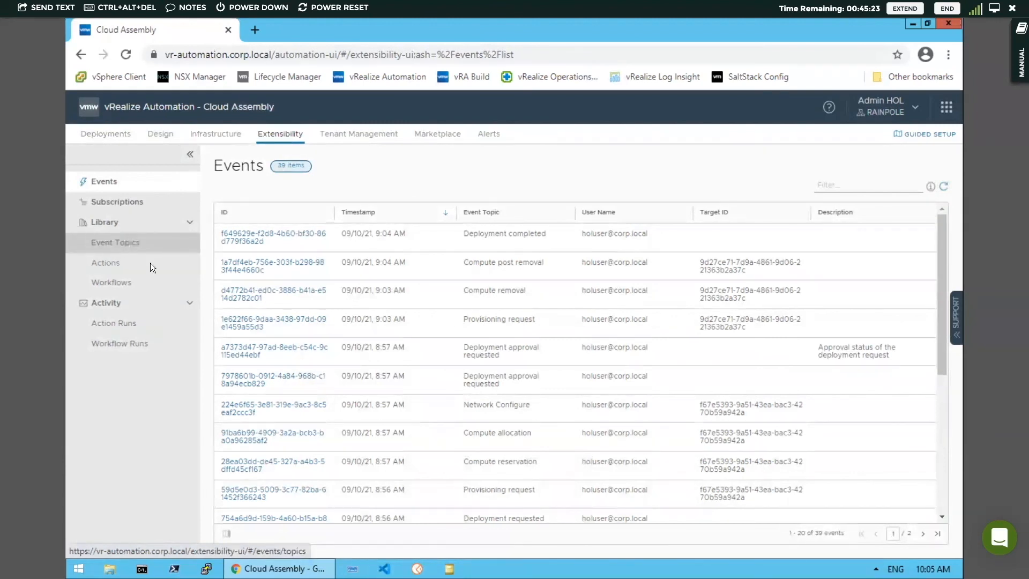
left_click(125, 287)
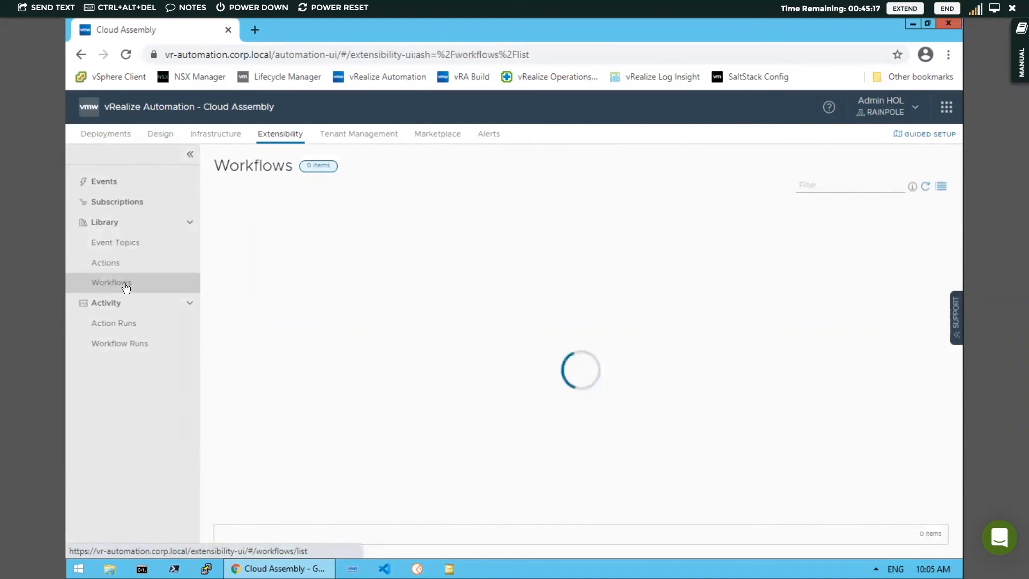
Create a blank-canvas cloud template named My First App in HOL Project, shared only with this project.
left_click(155, 135)
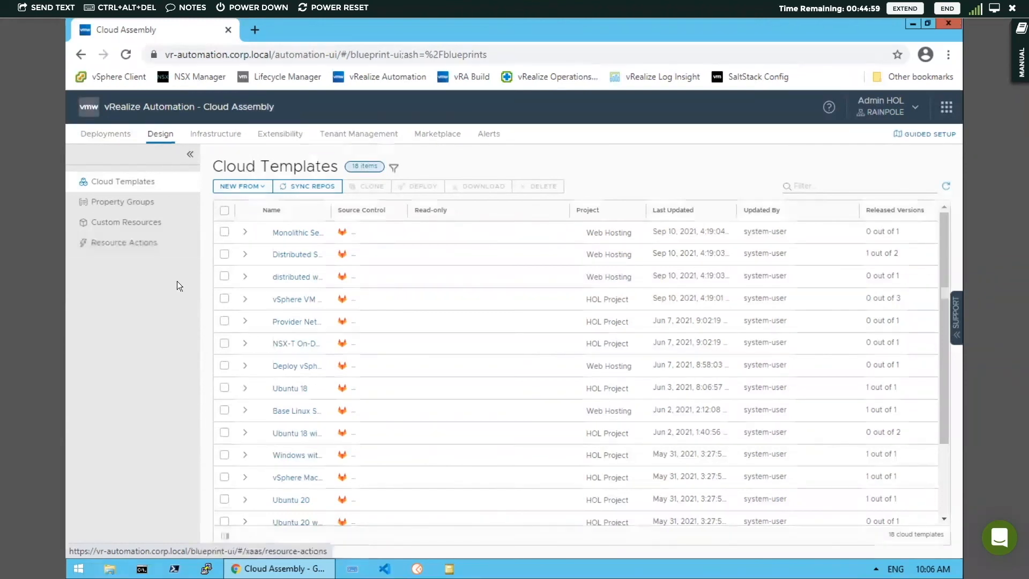
left_click(263, 188)
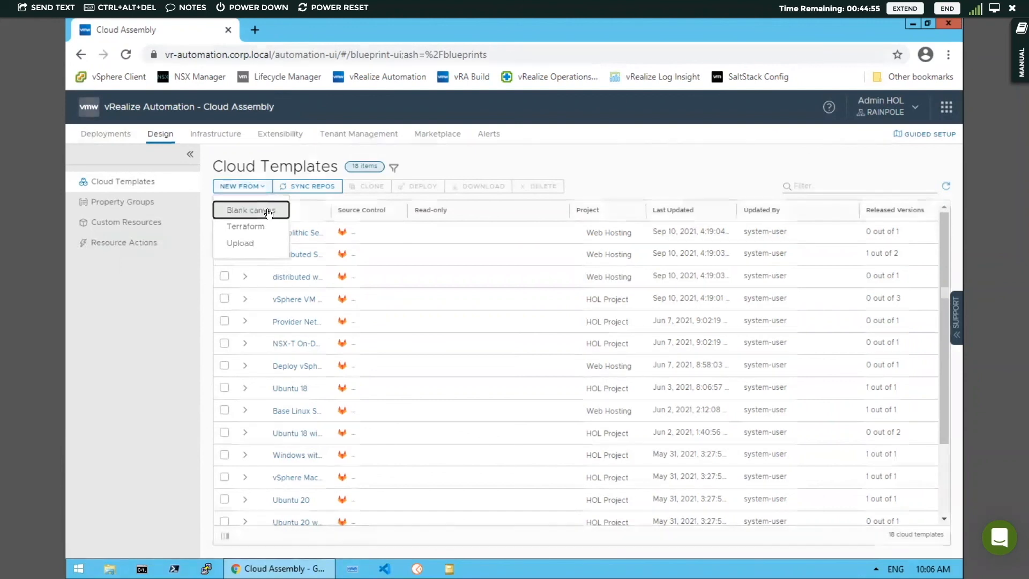
left_click(268, 211)
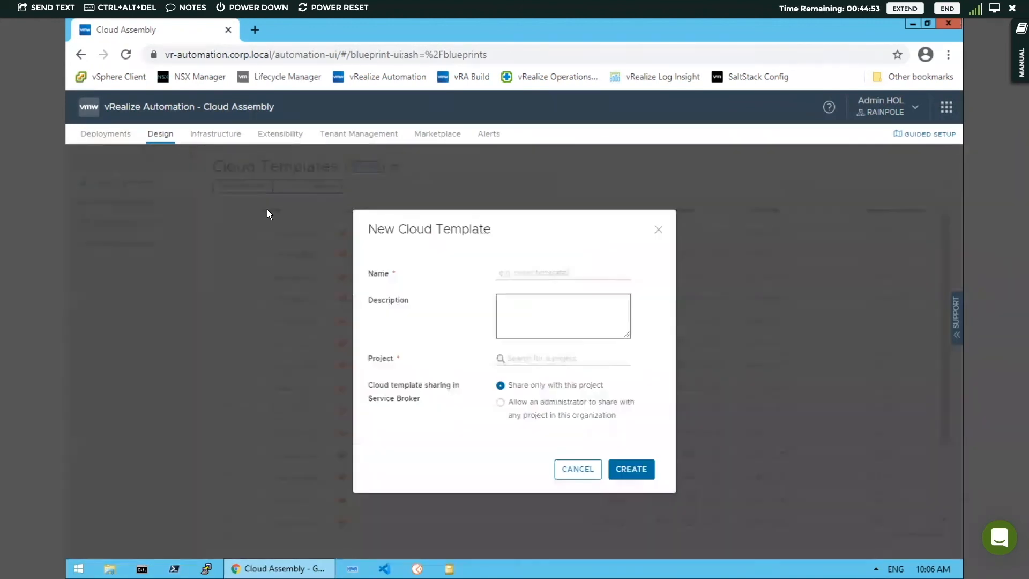
left_click(515, 274)
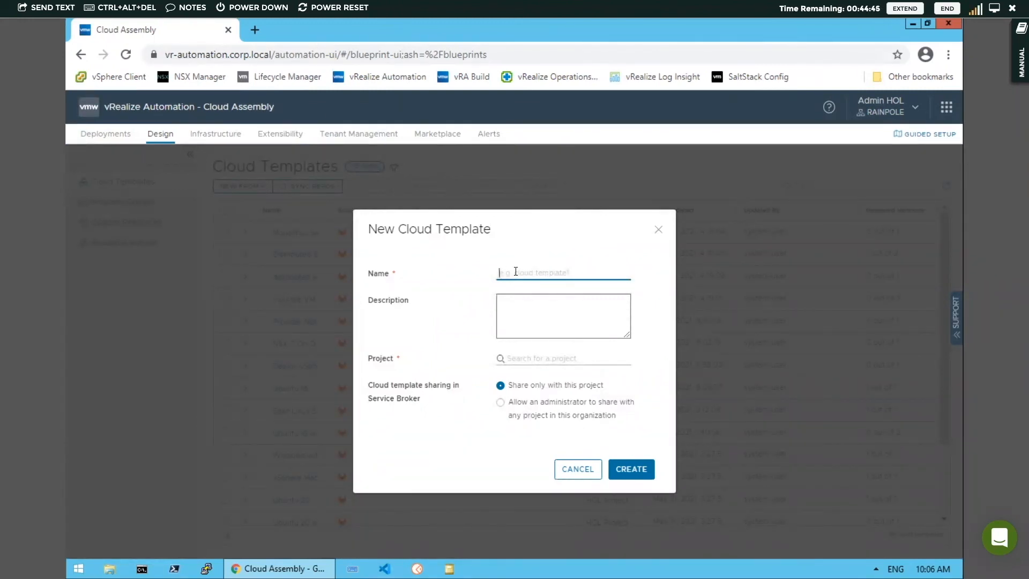
type("My First App")
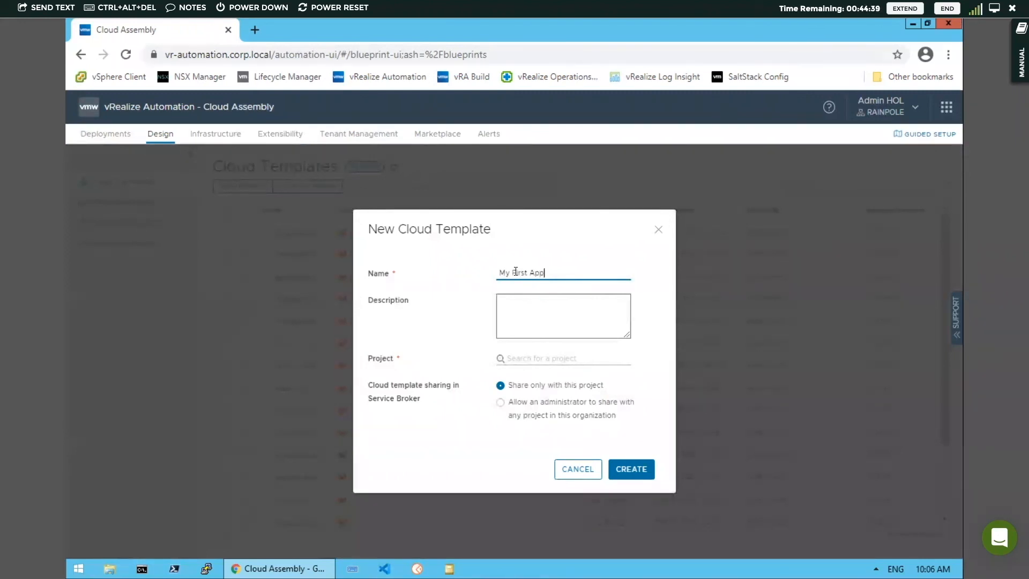
left_click(563, 358)
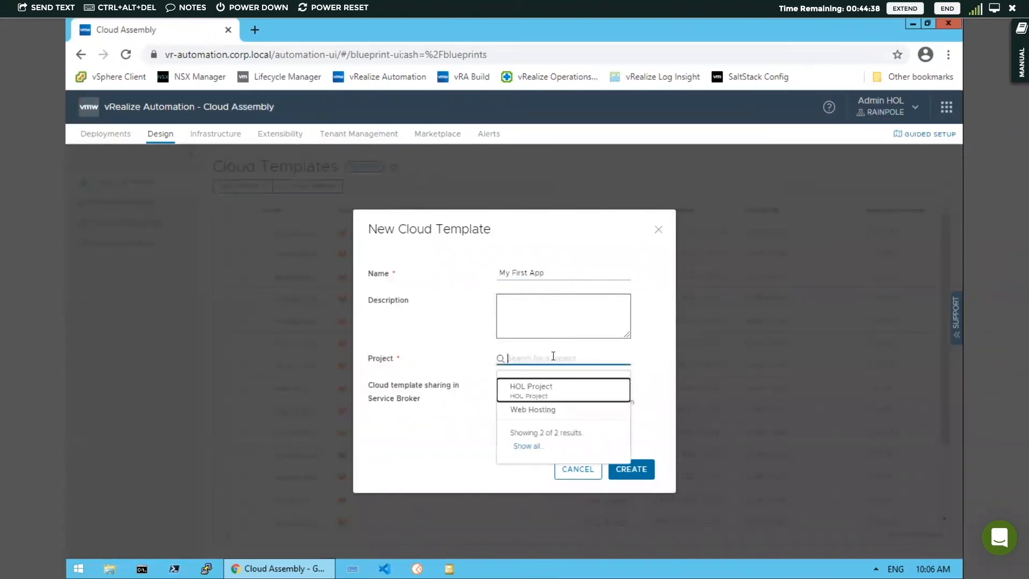
left_click(542, 392)
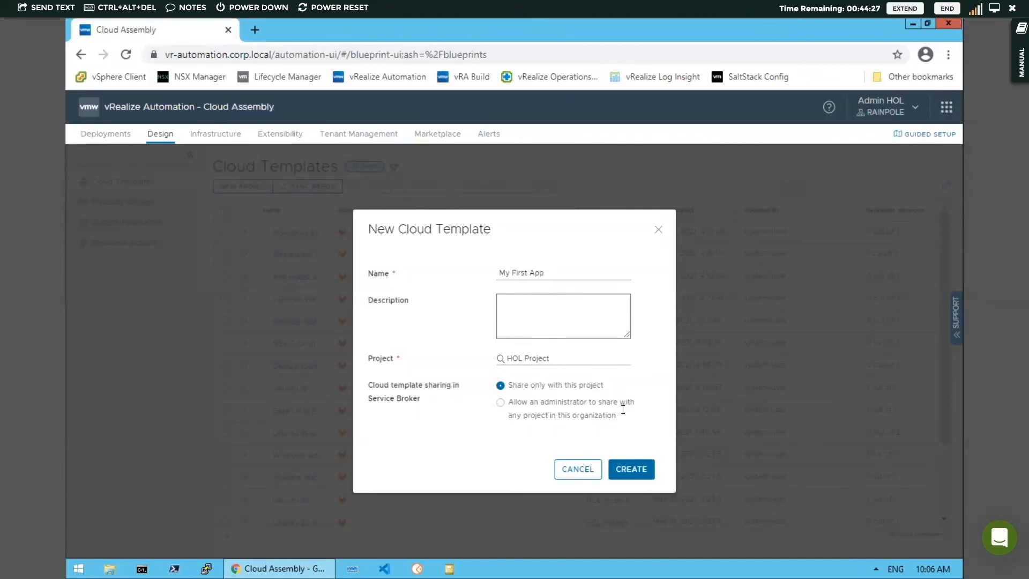
left_click(633, 470)
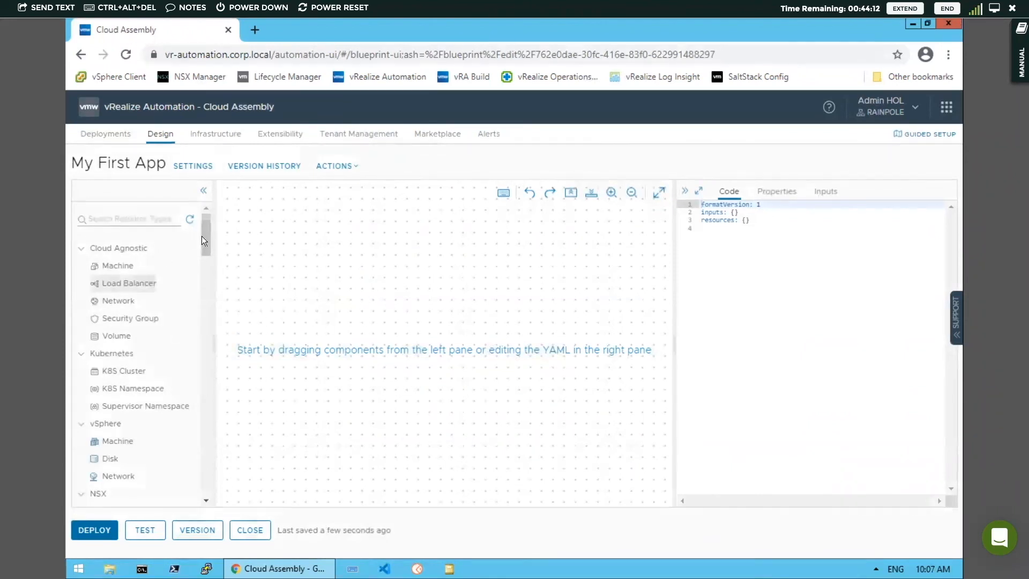
Browse the resource types available for the template, from Cloud Agnostic through vSphere, NSX and AWS to Microsoft Azure.
mouse_move(204, 244)
left_mouse_down()
mouse_move(204, 266)
mouse_move(203, 220)
mouse_move(202, 250)
left_mouse_up()
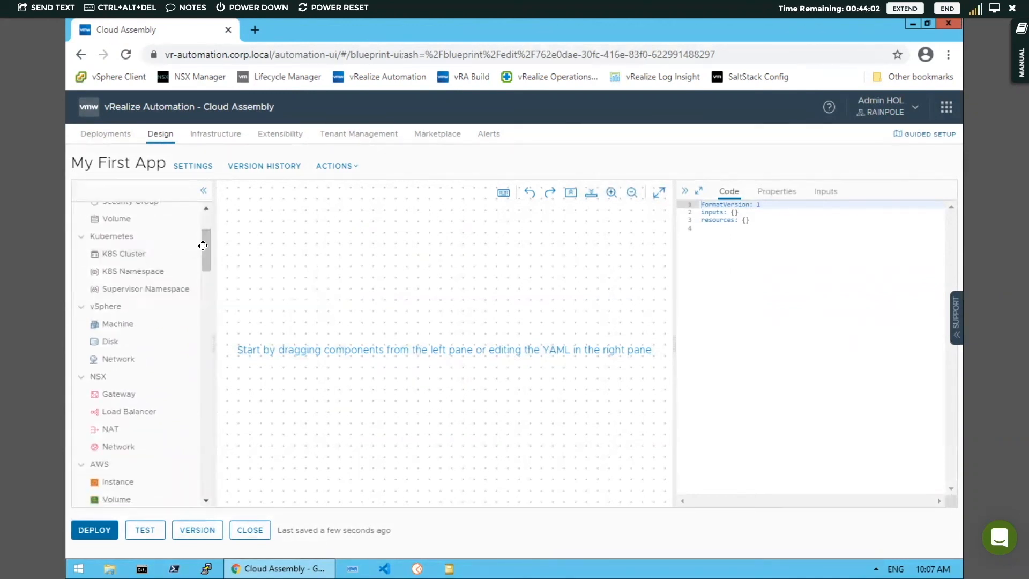
left_click_drag(205, 245, 202, 260)
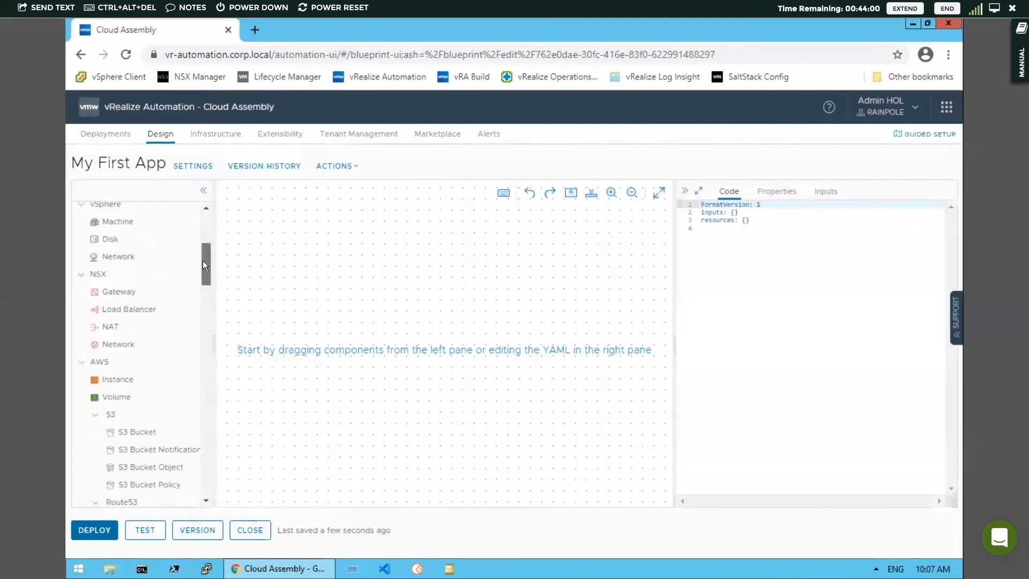
left_click_drag(203, 261, 206, 392)
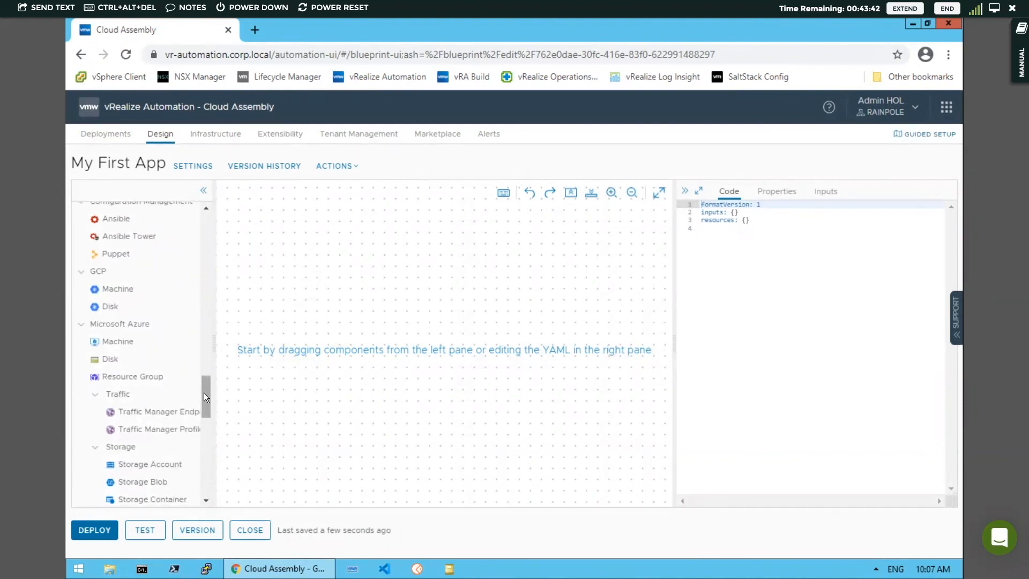
scroll(206, 393, "up", 1)
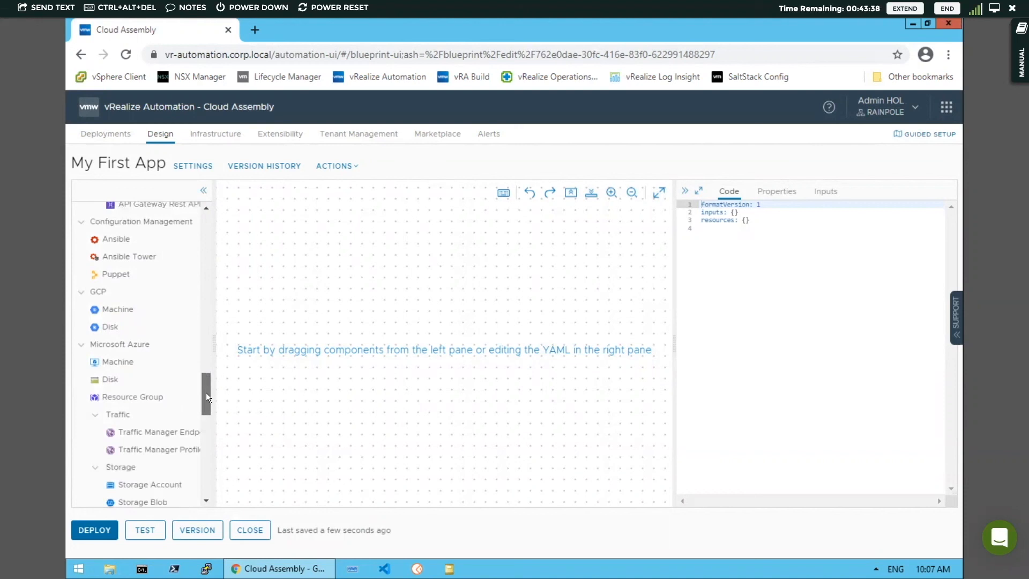
scroll(206, 393, "down", 1)
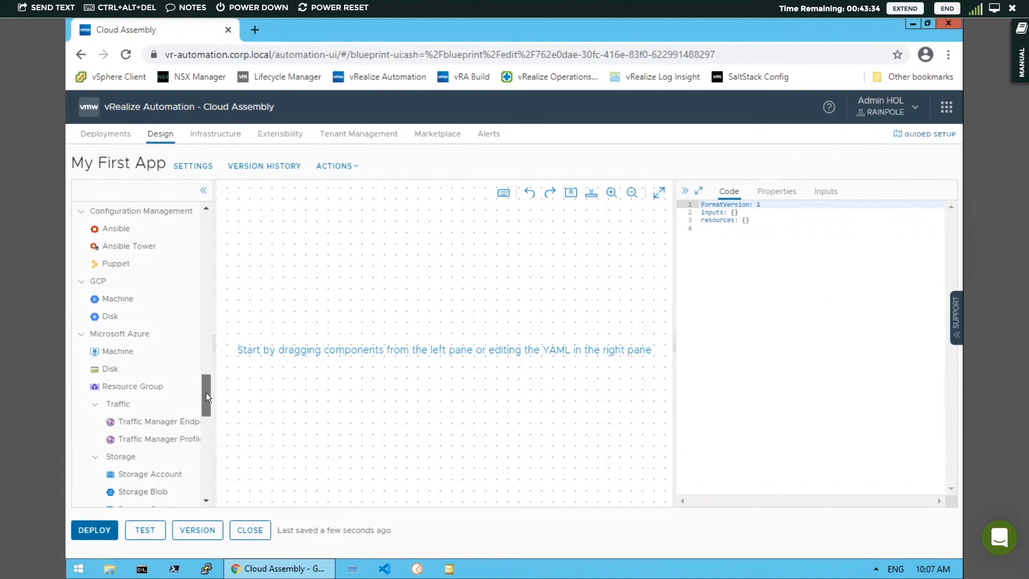
left_click_drag(206, 400, 210, 216)
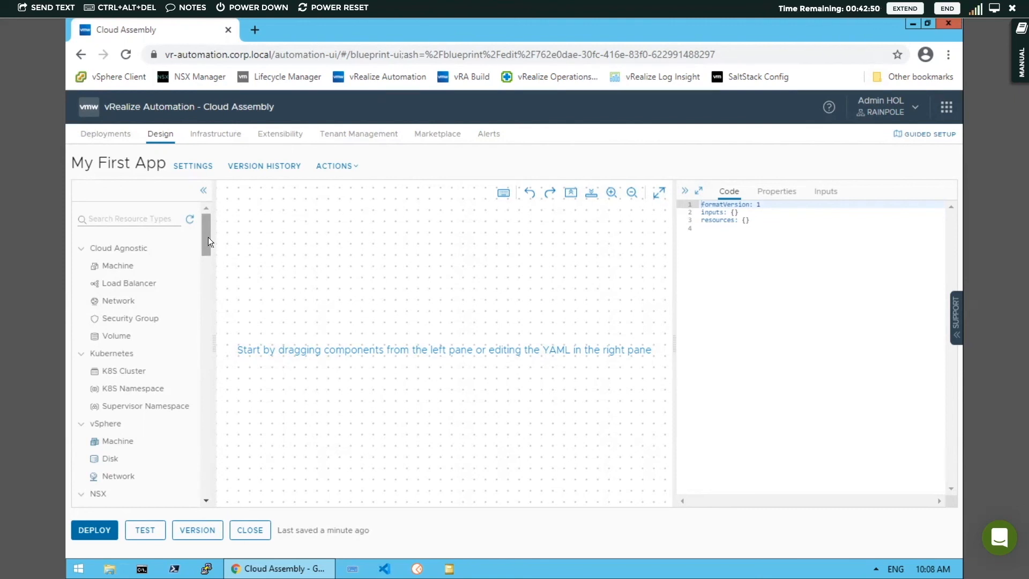
Place a vSphere Machine resource in the middle of the My First App design canvas.
left_click_drag(208, 237, 200, 257)
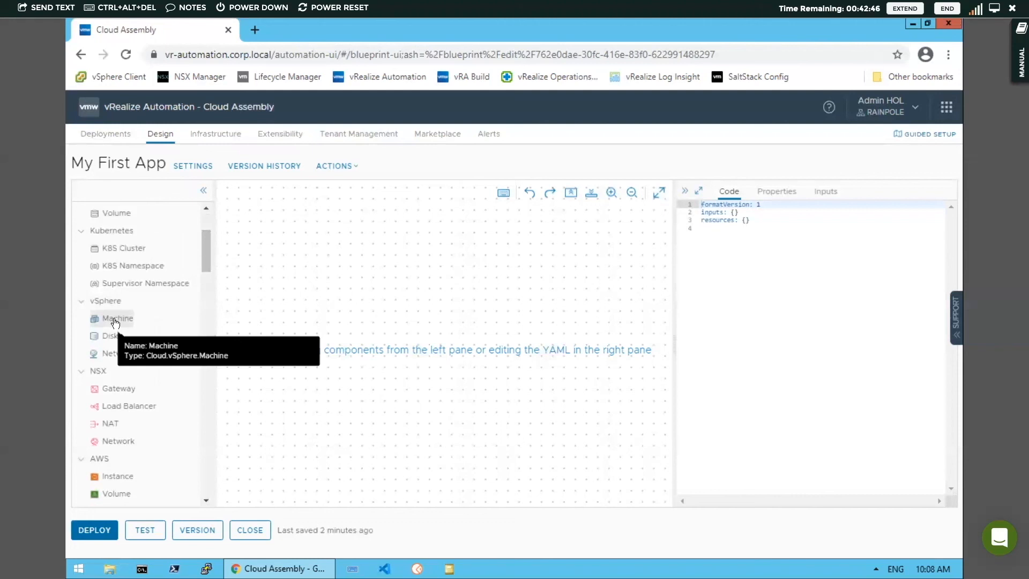
left_click_drag(114, 322, 405, 334)
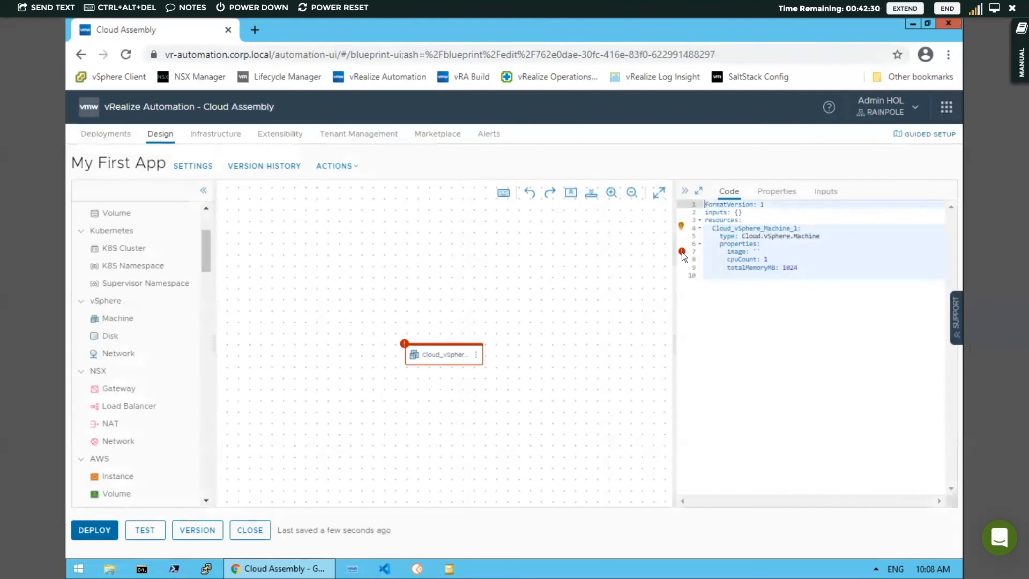
mouse_move(681, 252)
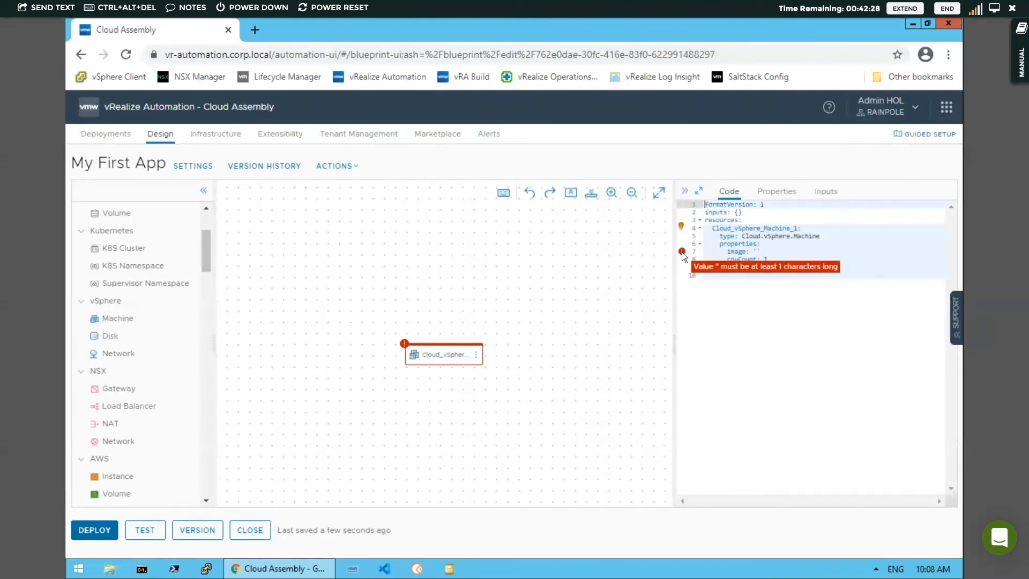